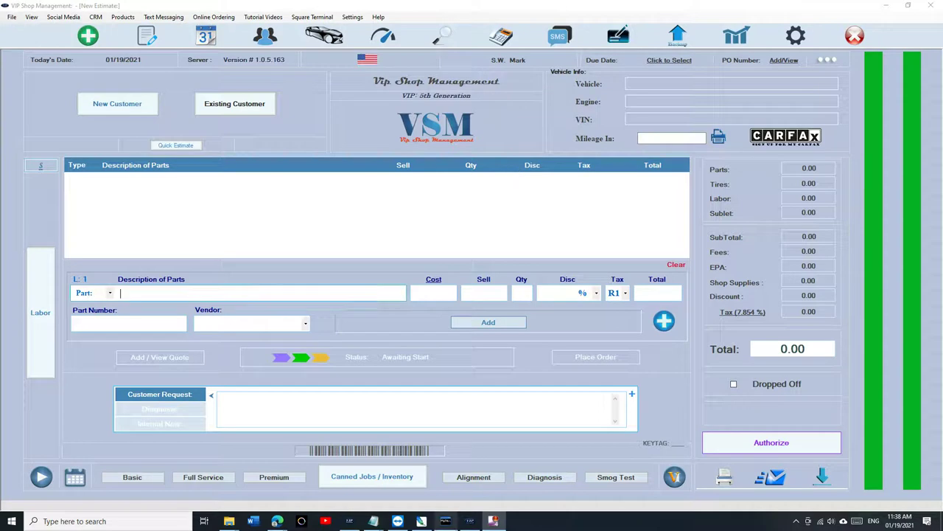
# Step: Unlock the reports area with the passcode and open the General Inventory list
pyautogui.click(739, 39)
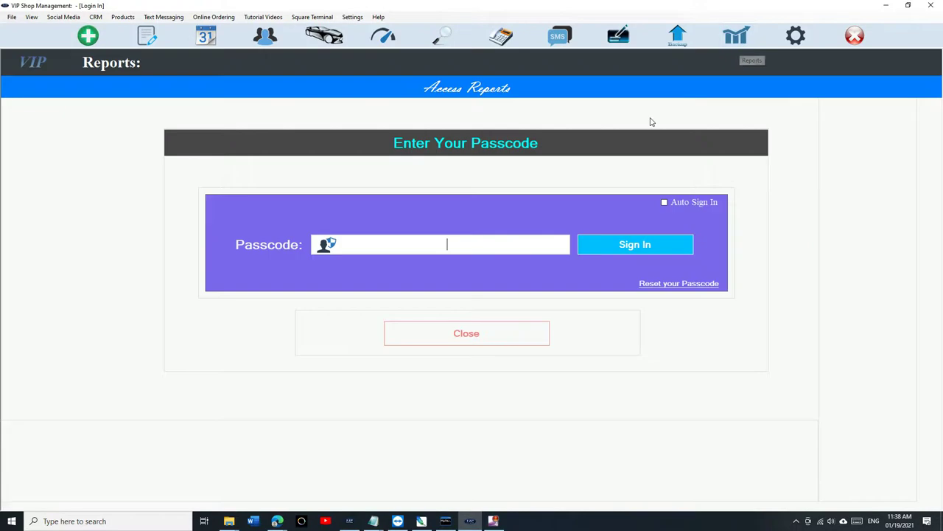
pyautogui.write('****')
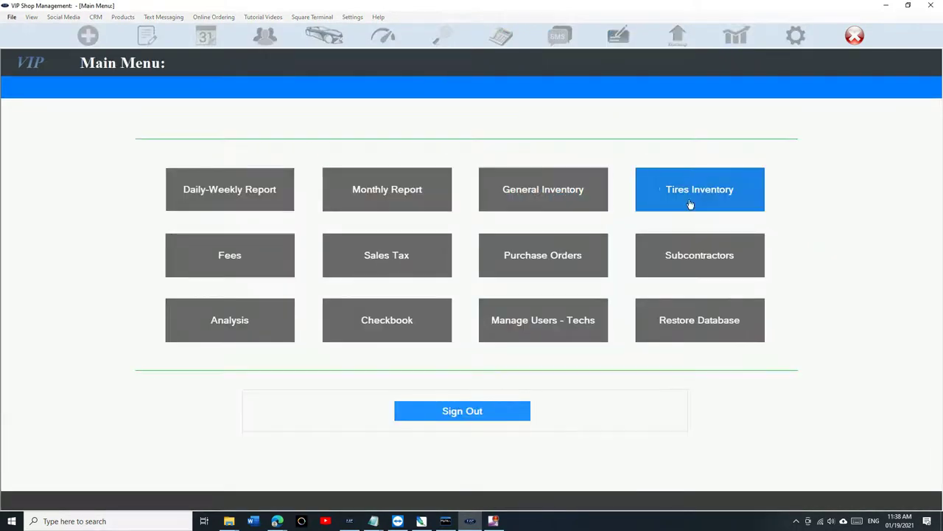
pyautogui.click(543, 195)
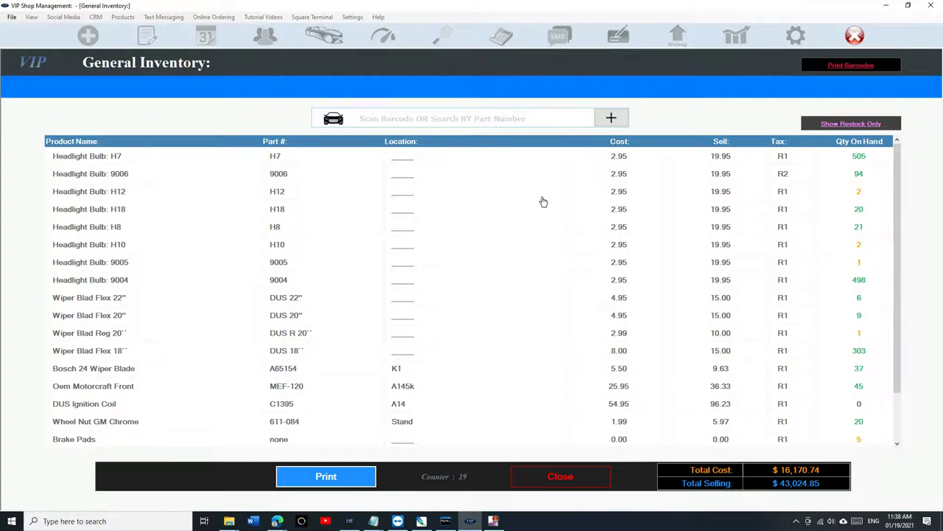
# Step: Start a new inventory item with barcode 04965802, part number 5675 and name 'Brake pads - rear'
pyautogui.click(606, 120)
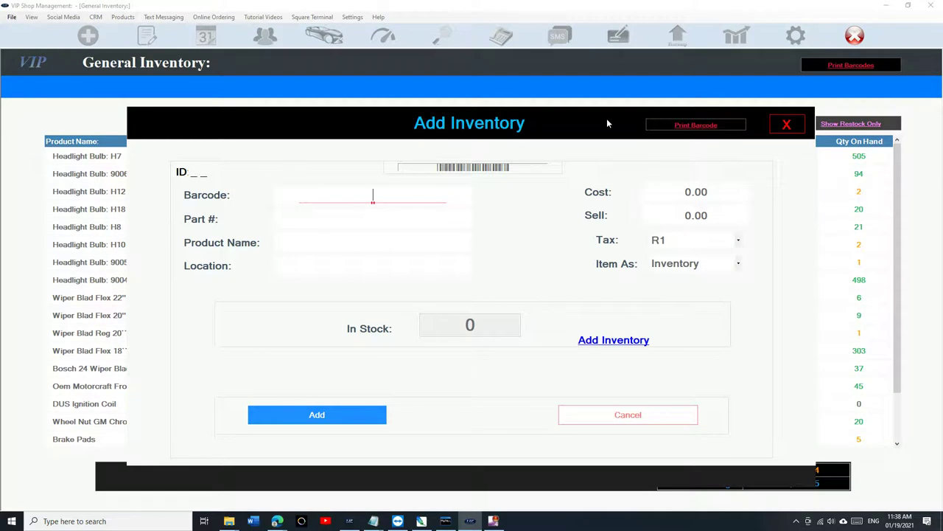
pyautogui.write('04965802')
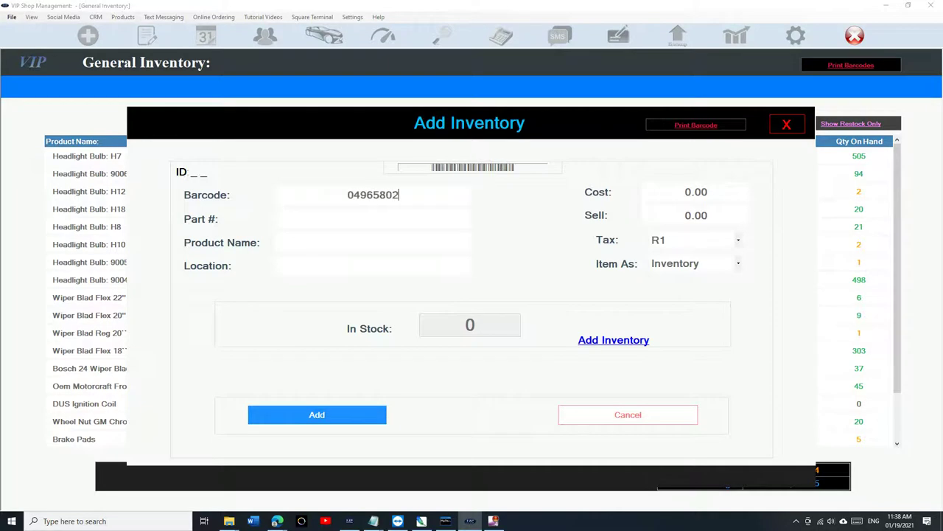
pyautogui.click(428, 217)
pyautogui.write('5675')
pyautogui.click(343, 239)
pyautogui.write('Brake pads')
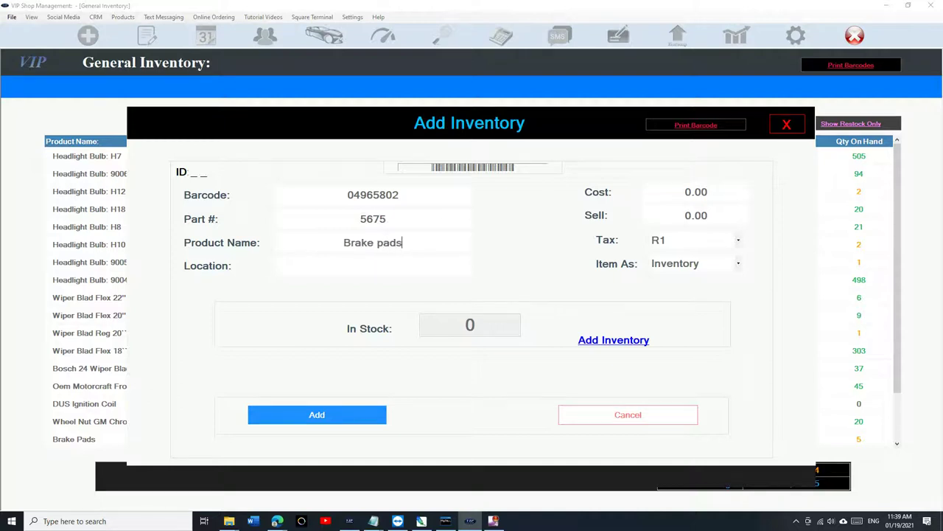
pyautogui.write(' - rear')
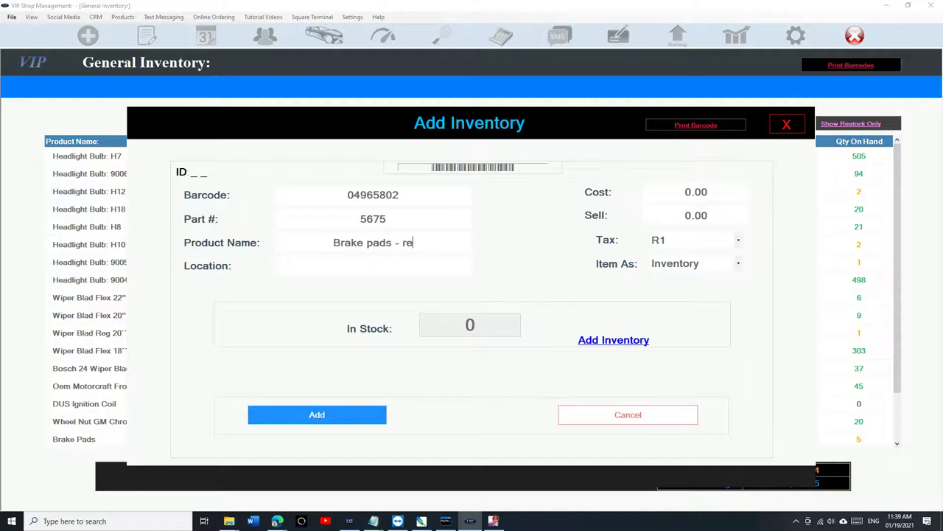
pyautogui.click(348, 269)
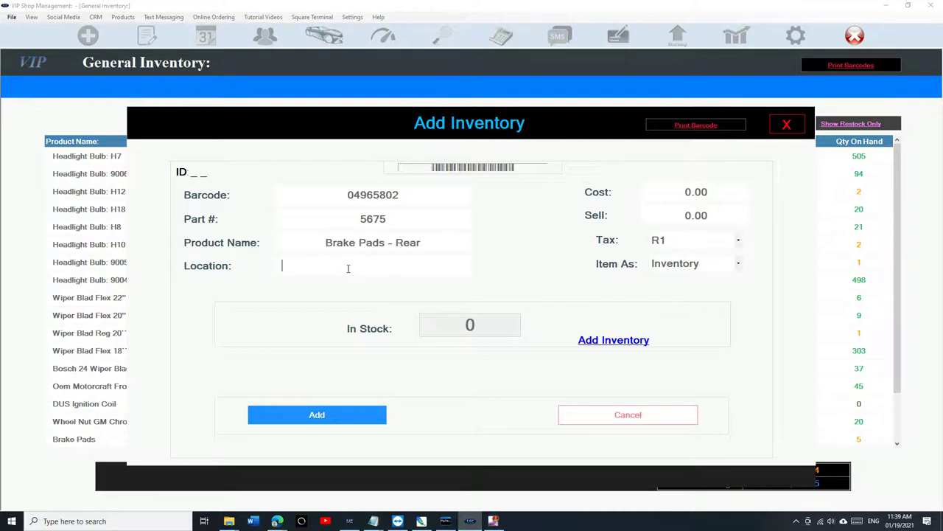
# Step: Enter location a14, cost 25.95 and sell price 45.95 for the new item
pyautogui.write('a14')
pyautogui.click(686, 192)
pyautogui.write('2')
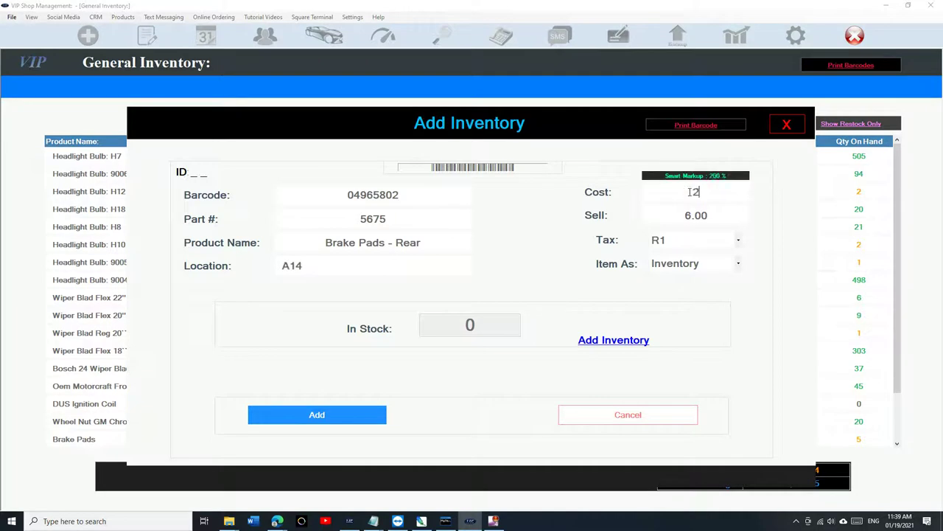
pyautogui.write('5.95')
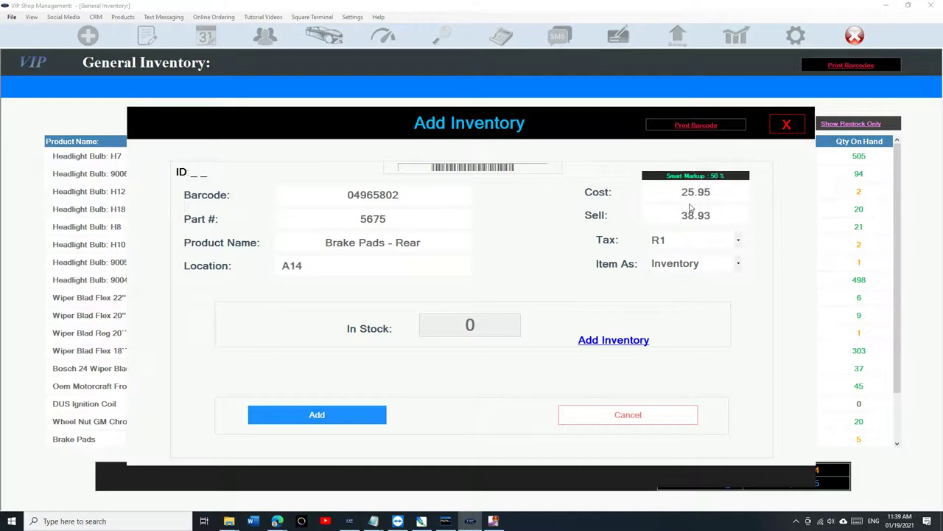
pyautogui.click(703, 215)
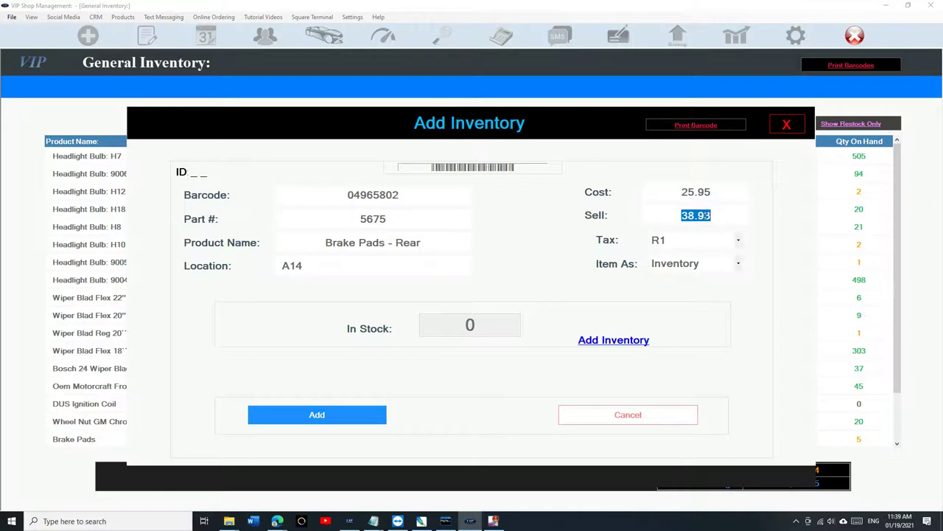
pyautogui.write('45.95')
# Step: Keep tax rate R1 and track the item as Inventory
pyautogui.click(674, 246)
pyautogui.click(675, 249)
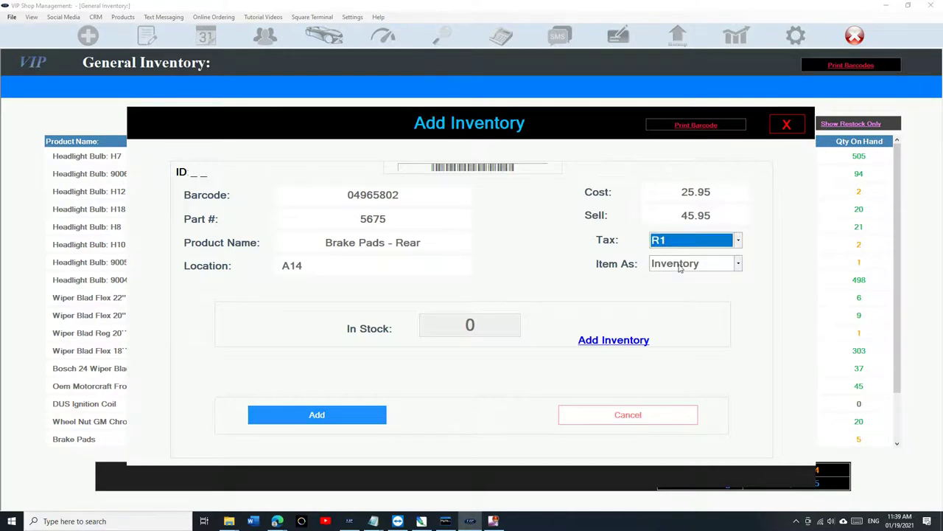
pyautogui.click(679, 268)
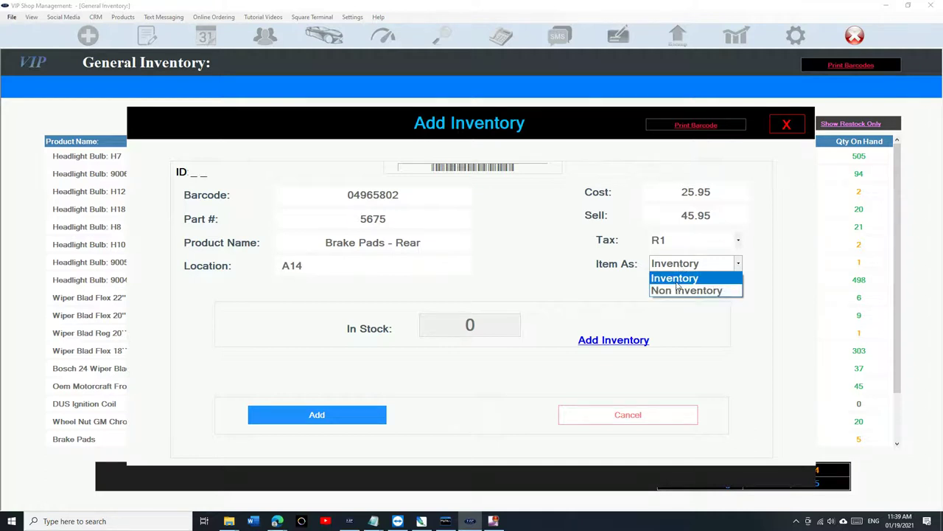
pyautogui.click(676, 278)
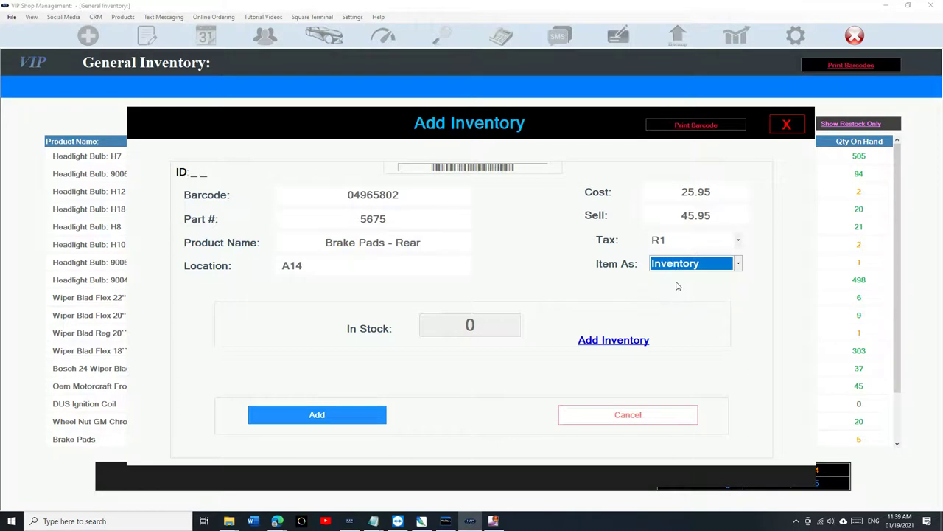
# Step: Give Brake Pads - Rear 500 in stock with critical quantity 10, save it and close the form
pyautogui.click(603, 343)
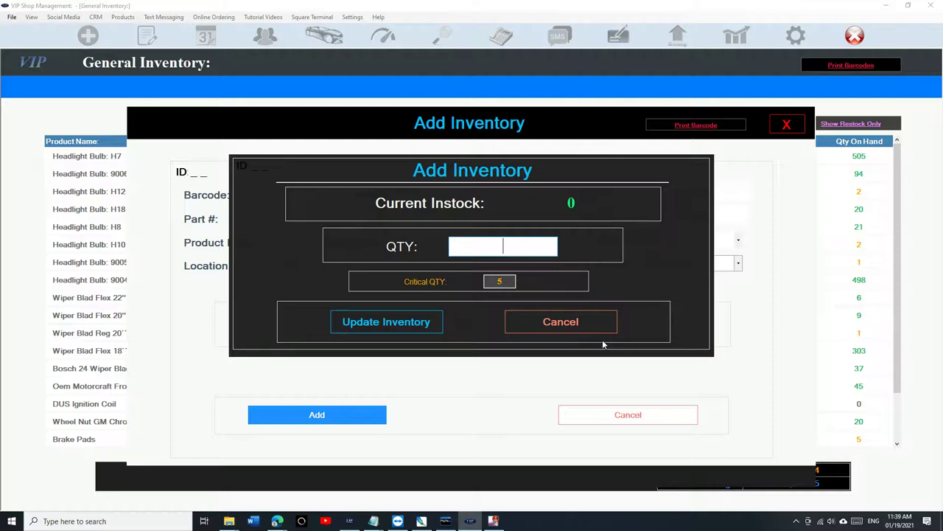
pyautogui.write('500')
pyautogui.doubleClick(499, 281)
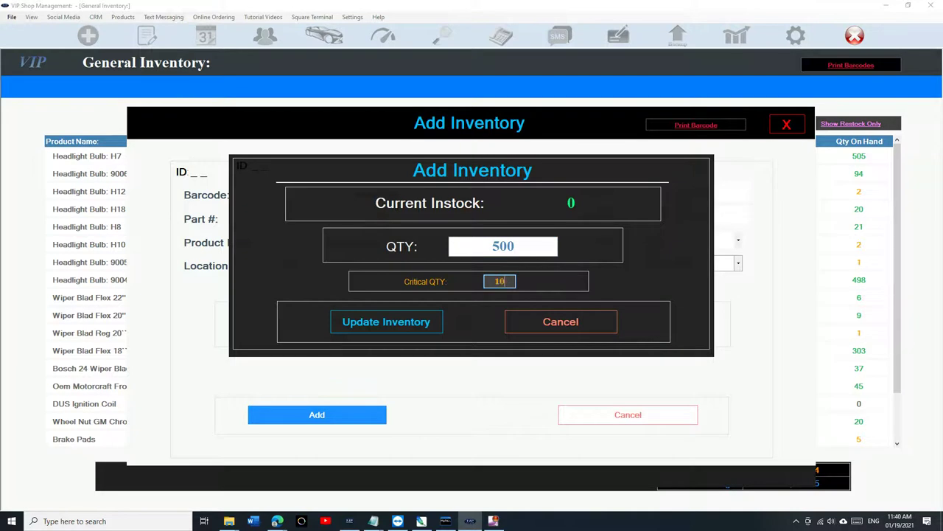
pyautogui.click(393, 323)
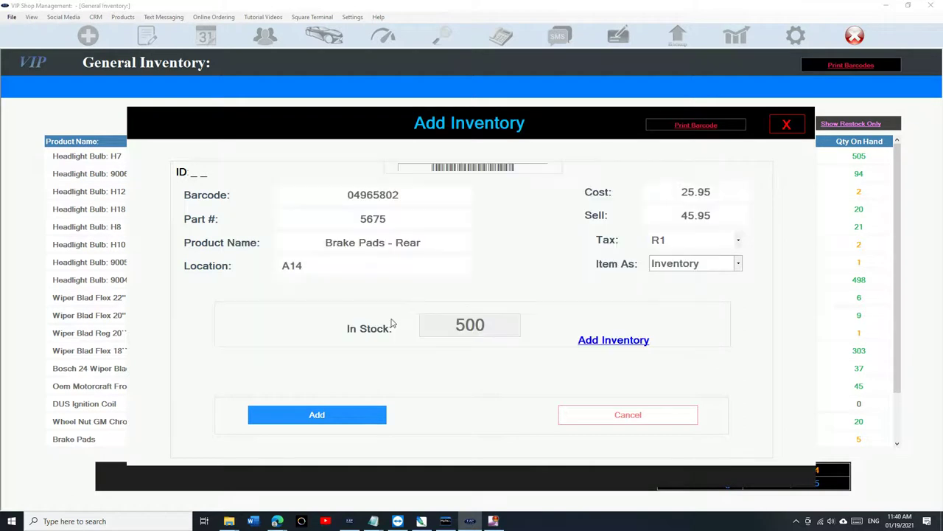
pyautogui.click(347, 418)
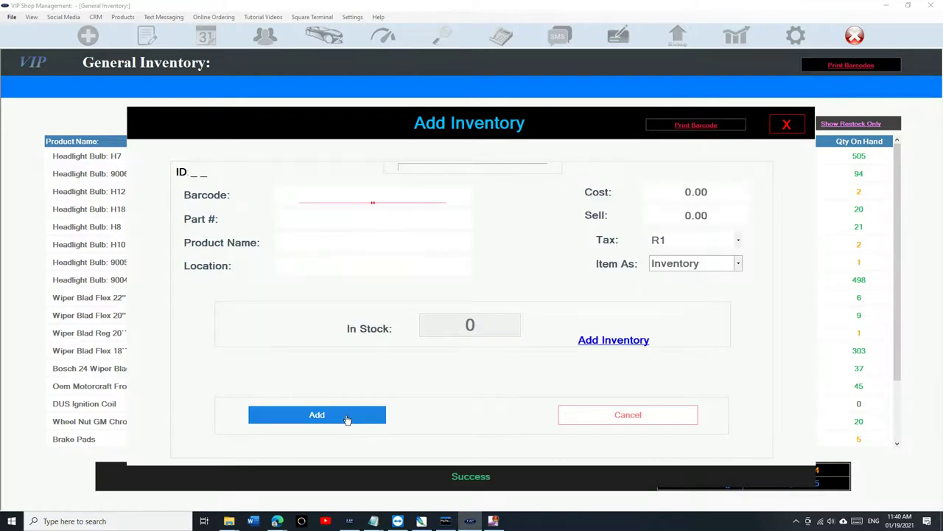
pyautogui.click(654, 414)
pyautogui.click(444, 120)
pyautogui.write('brake')
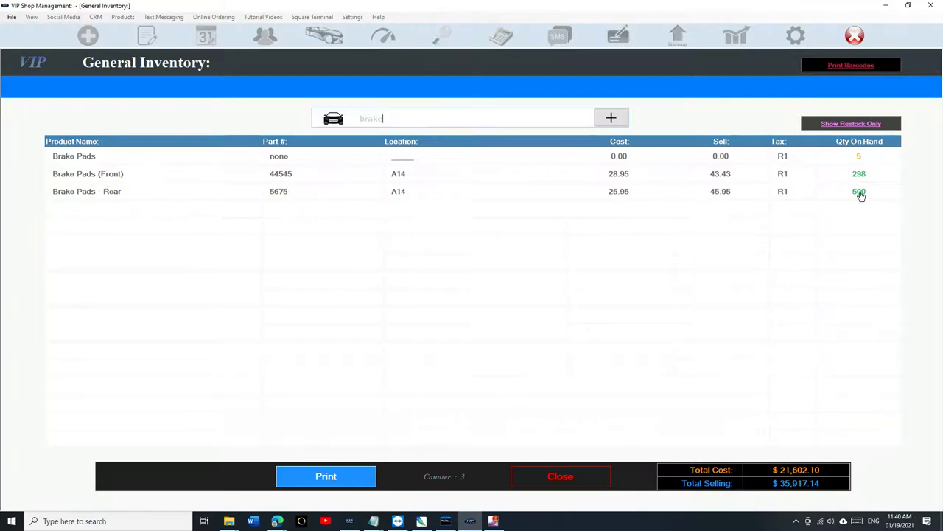
pyautogui.click(557, 476)
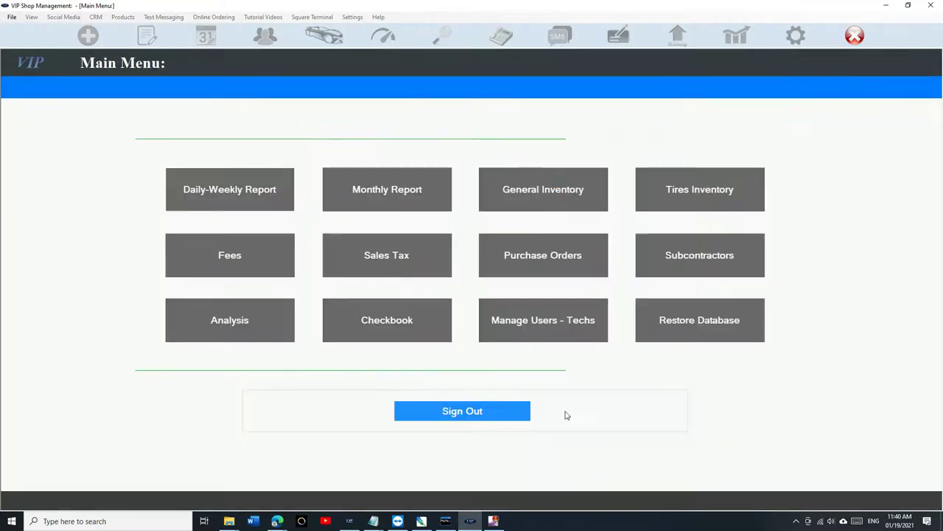
pyautogui.click(542, 204)
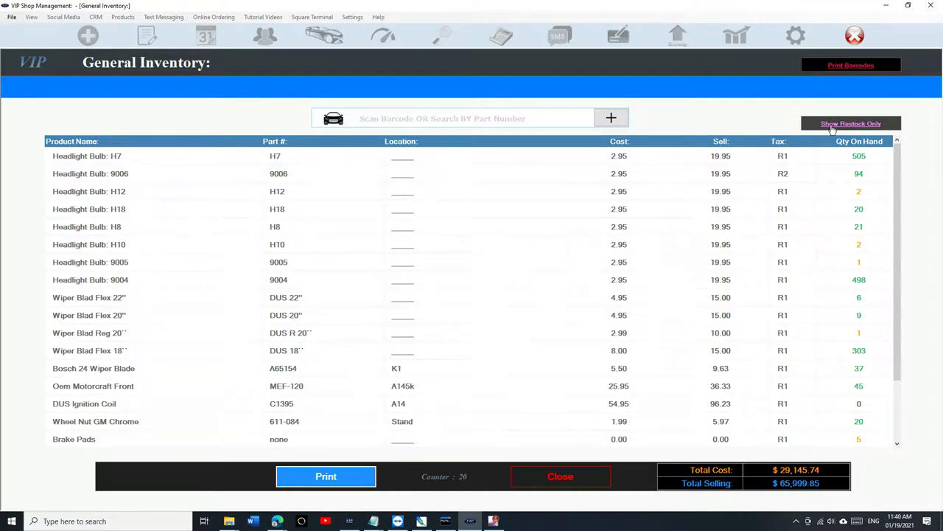
pyautogui.click(833, 129)
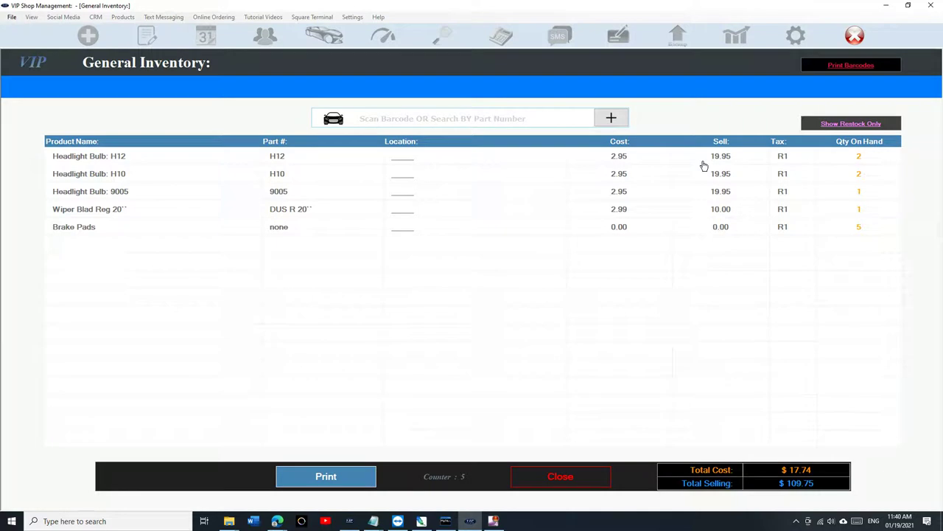
pyautogui.click(560, 476)
pyautogui.click(516, 207)
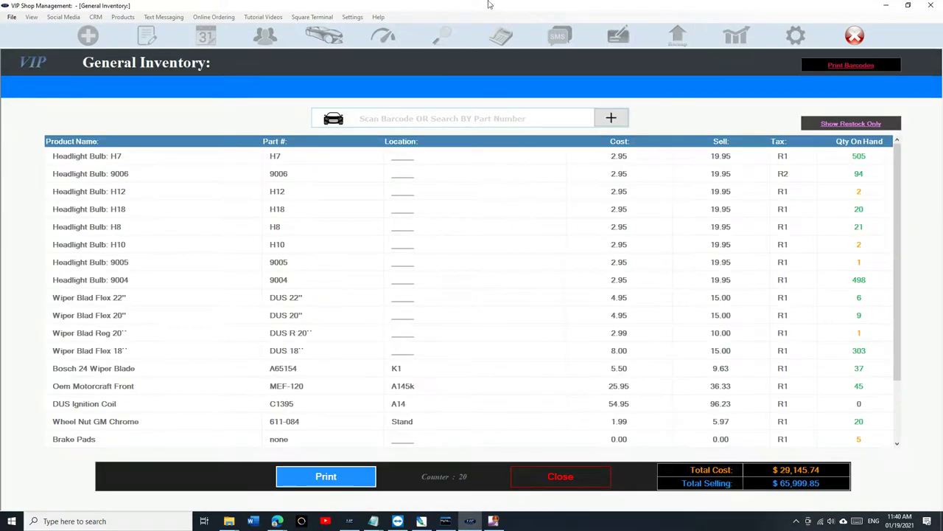
# Step: Open Headlight Bulb: H7 and close its quantity popup and details, leaving stock at 505
pyautogui.doubleClick(511, 158)
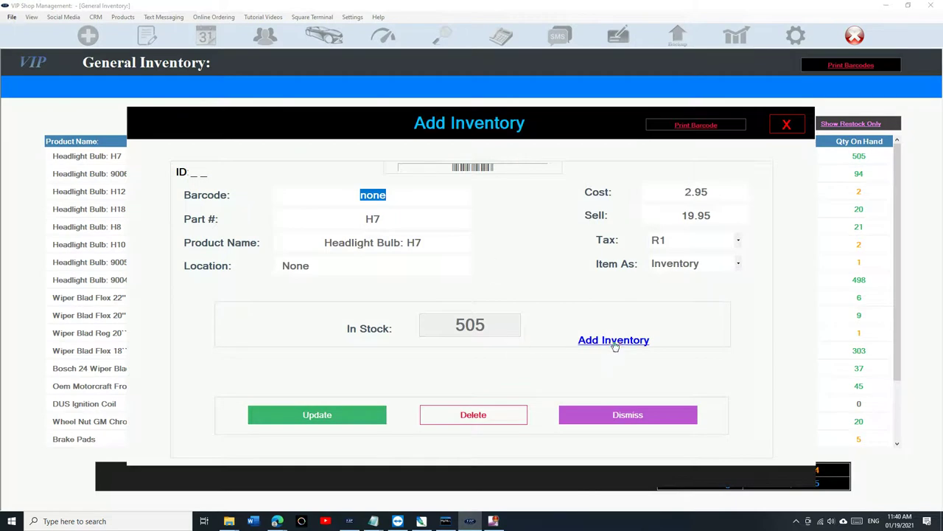
pyautogui.click(614, 343)
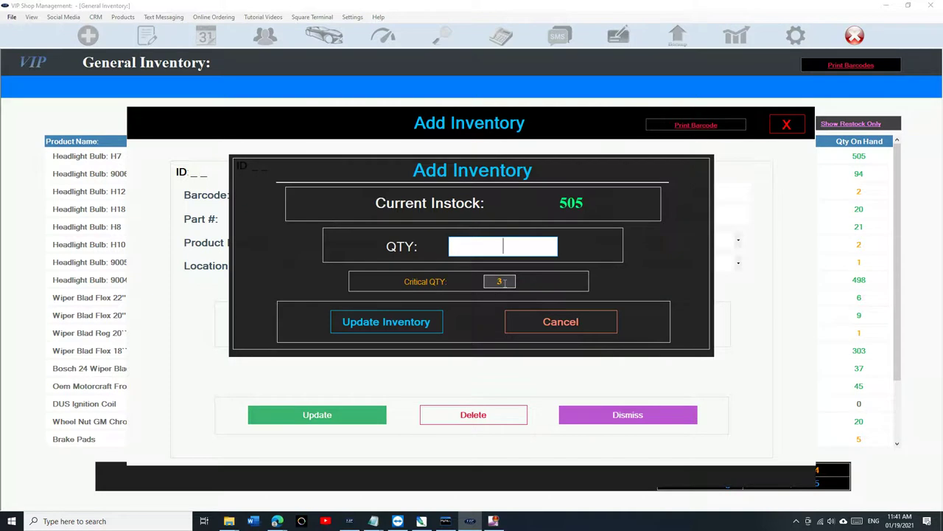
pyautogui.click(556, 328)
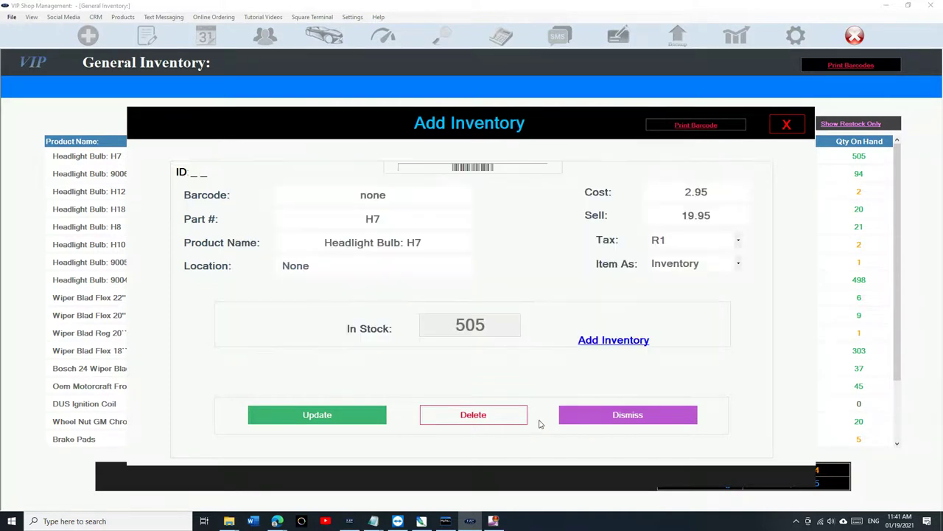
pyautogui.click(572, 417)
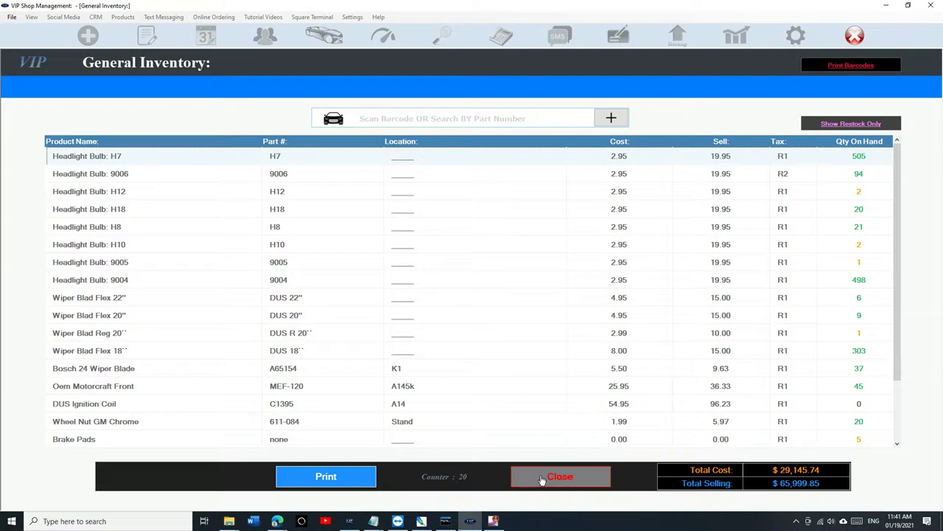
# Step: Filter General Inventory to the five restock items, then close it to the Main Menu
pyautogui.click(835, 127)
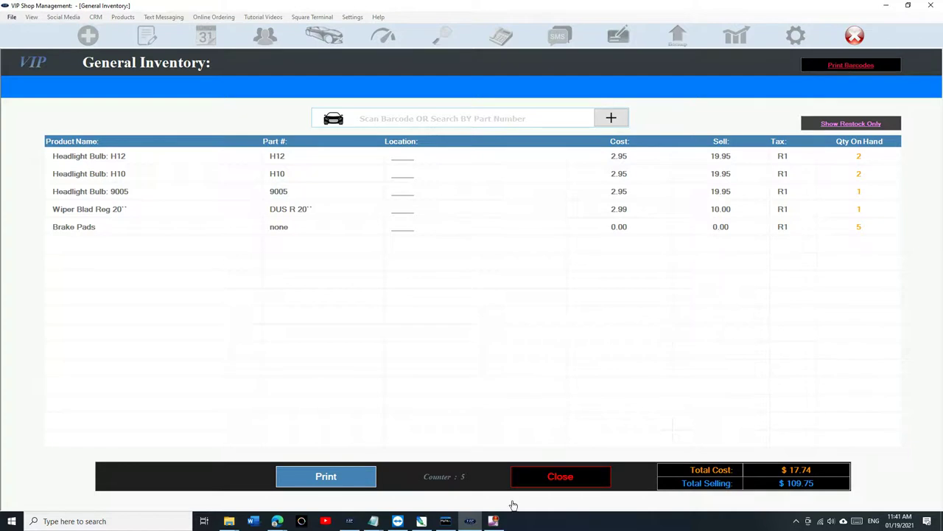
pyautogui.click(558, 476)
# Step: From the New Estimate screen, open the Barcode Labels 30/Sheet product page via the Products menu
pyautogui.click(417, 411)
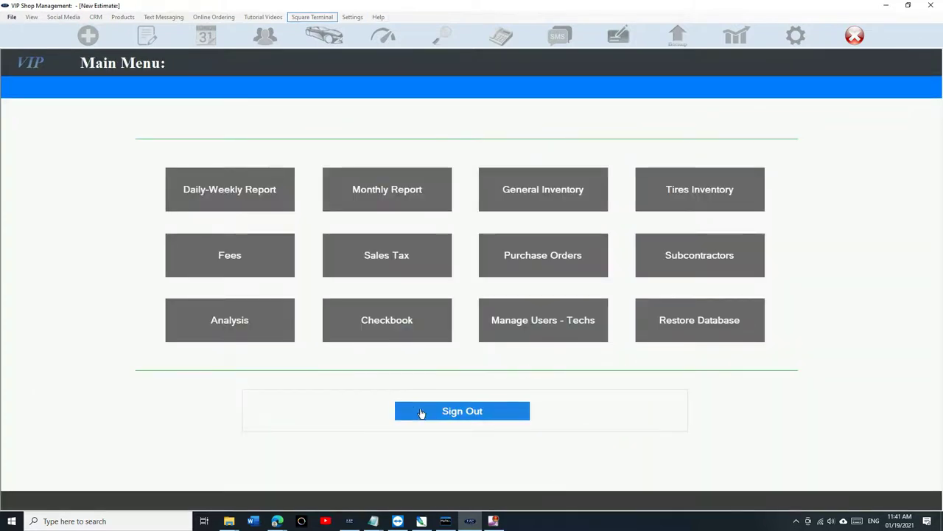
pyautogui.click(179, 20)
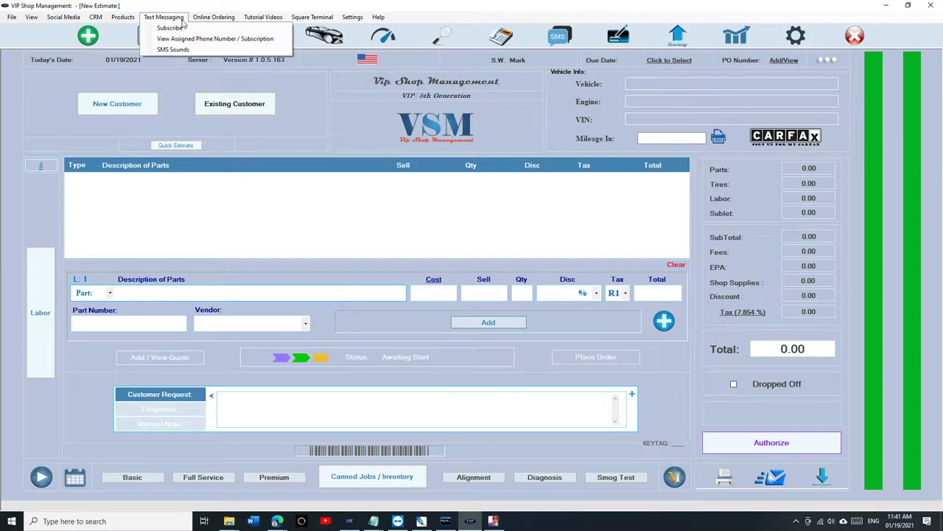
pyautogui.moveTo(129, 20)
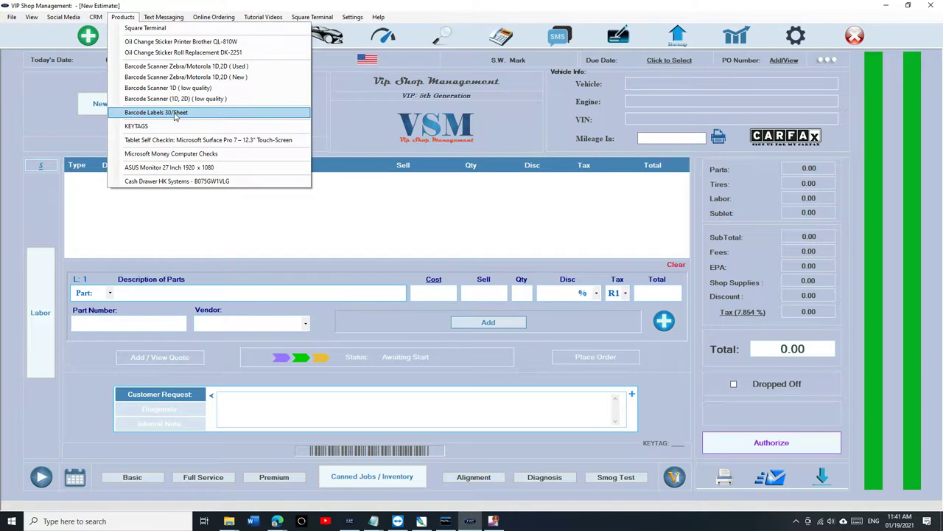
pyautogui.click(175, 114)
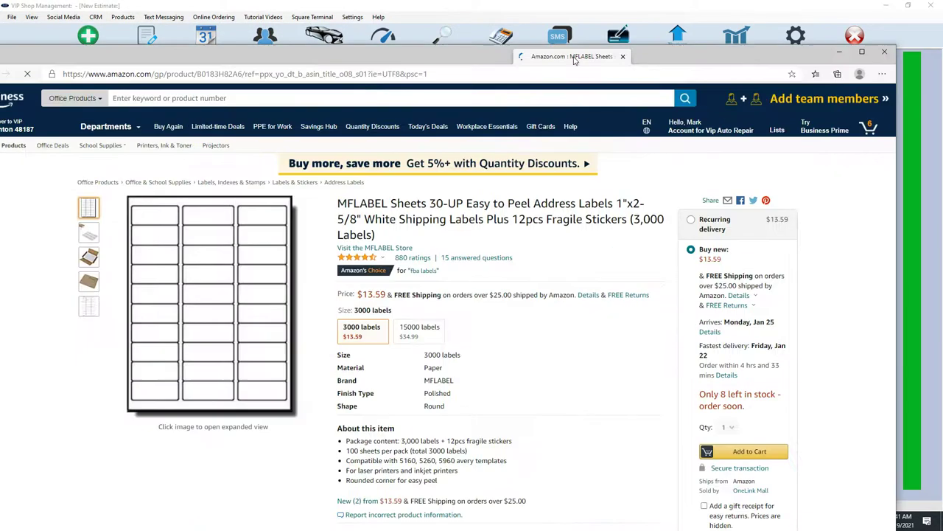
# Step: Maximize the Amazon label sheets page, then switch back to VIP Shop Management's New Estimate screen
pyautogui.doubleClick(575, 61)
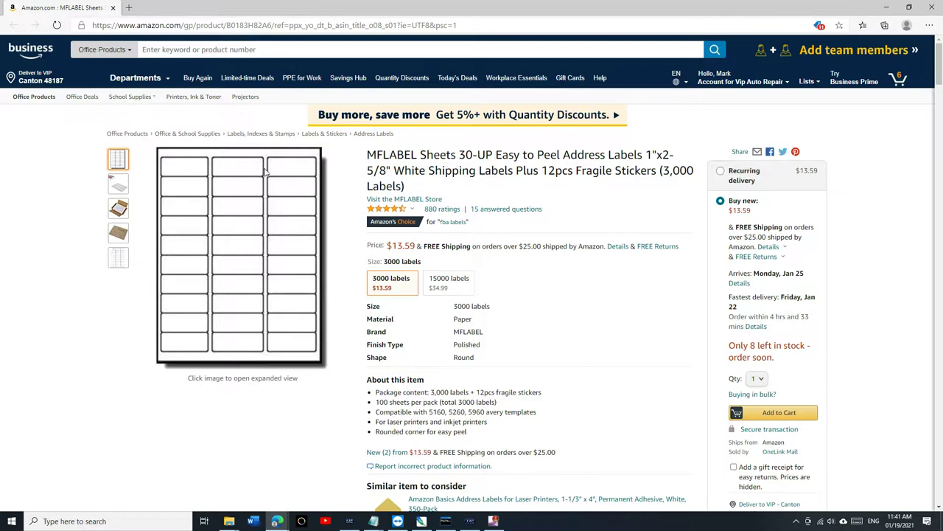
pyautogui.hotkey('alt', 'Tab')
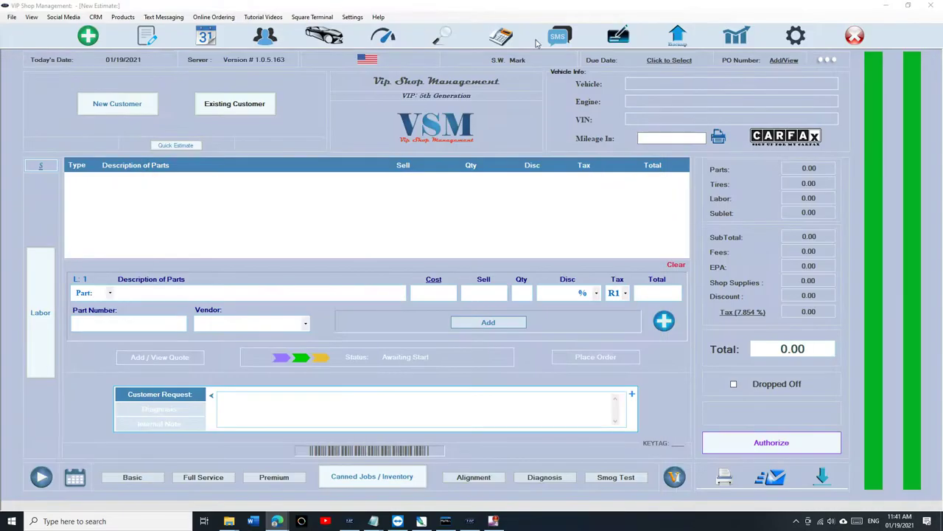
# Step: Unlock reports with the passcode and open the General Inventory list
pyautogui.click(727, 46)
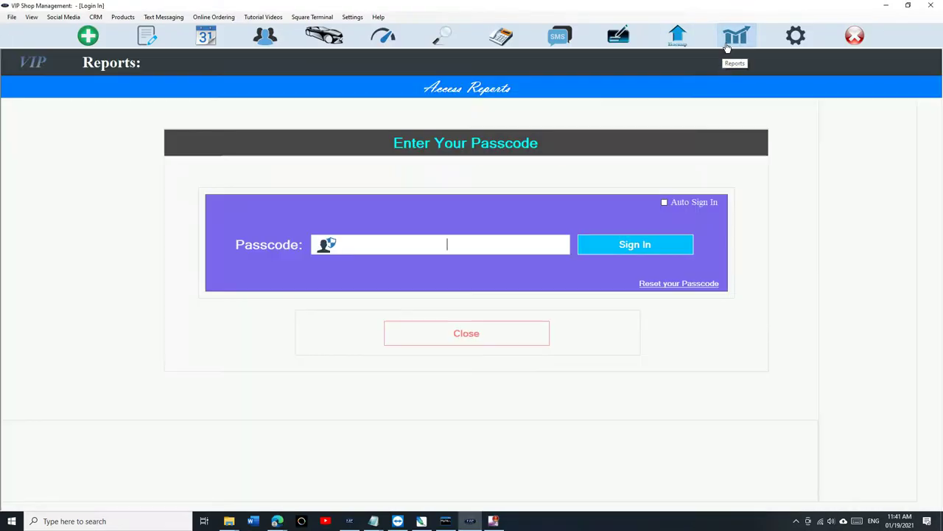
pyautogui.write('****')
pyautogui.click(586, 195)
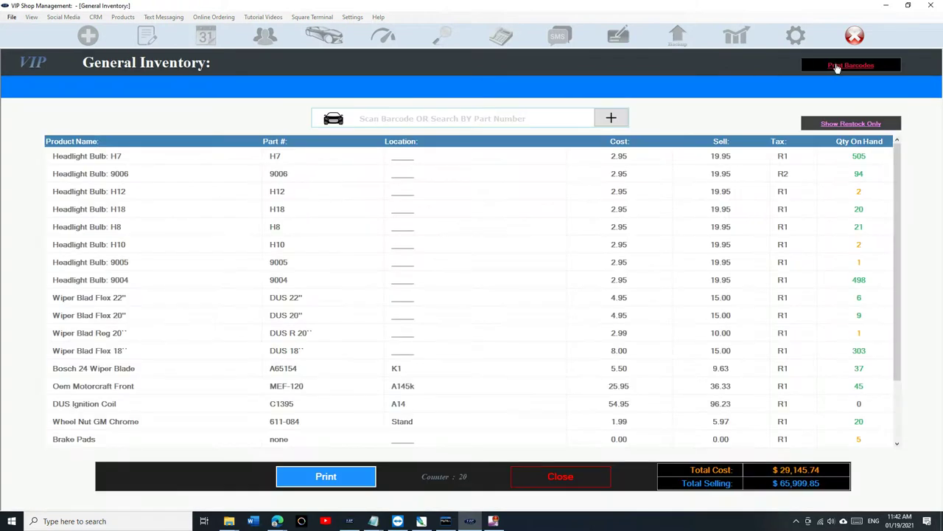
pyautogui.scroll(-2, 398, 192)
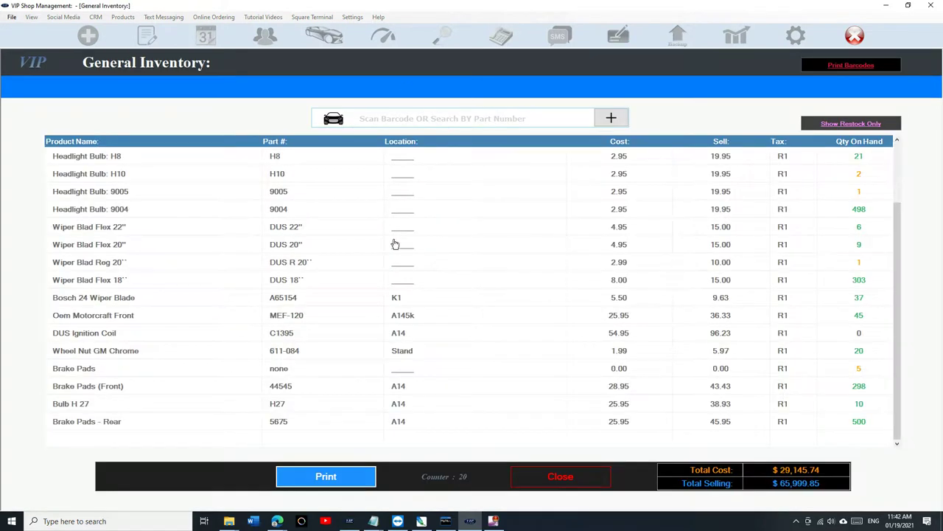
# Step: Search the inventory for 'bul', then for 'h10', and close the list
pyautogui.click(423, 116)
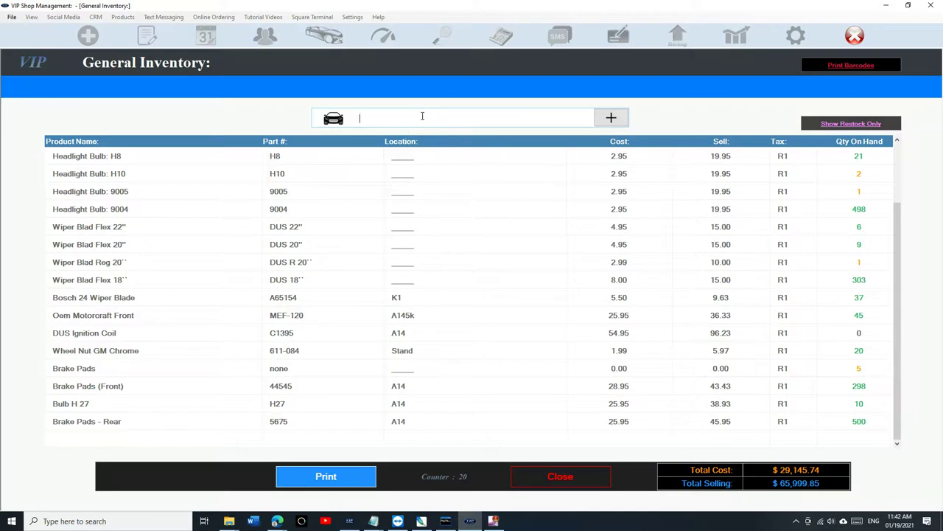
pyautogui.write('bul')
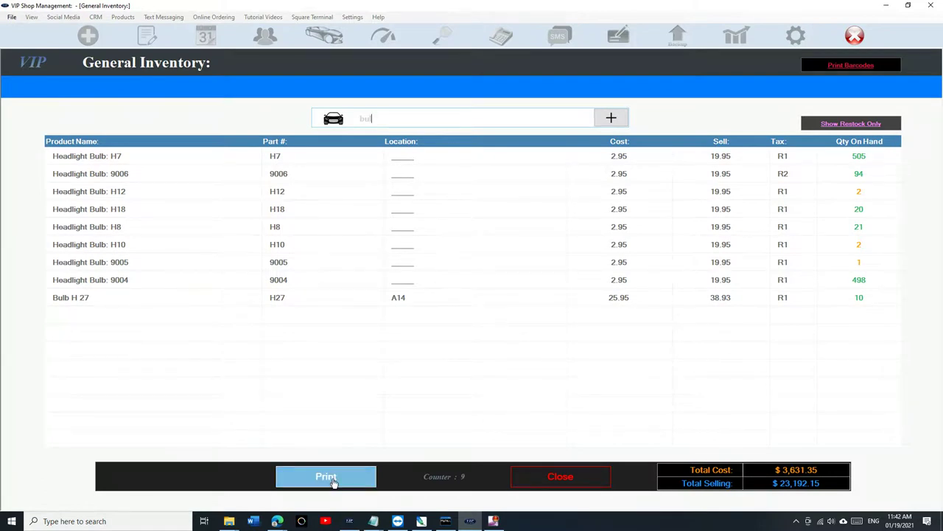
pyautogui.press('BackSpace')
pyautogui.press('BackSpace')
pyautogui.press('BackSpace')
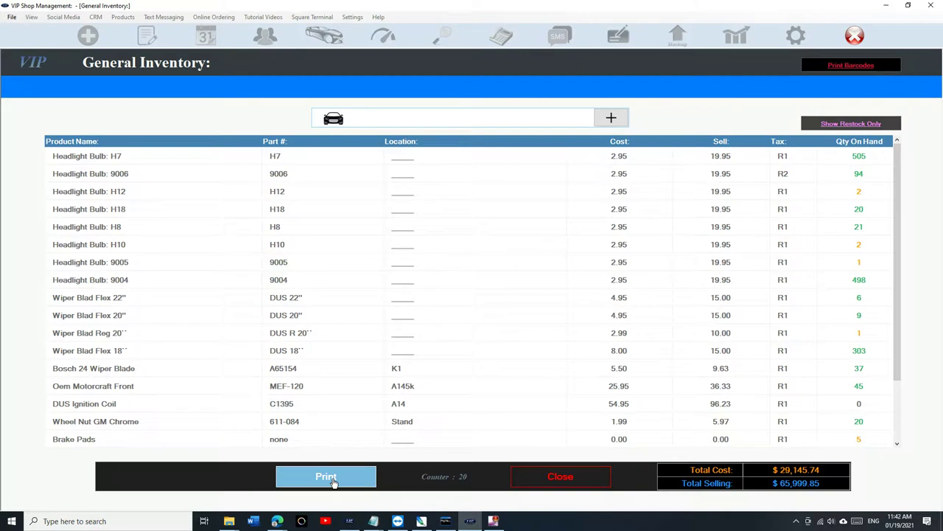
pyautogui.write('h10')
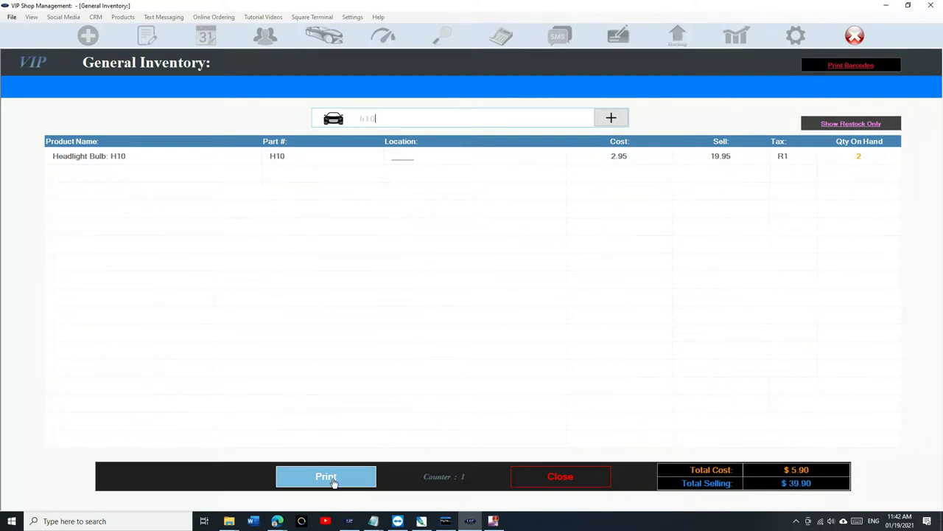
pyautogui.click(550, 476)
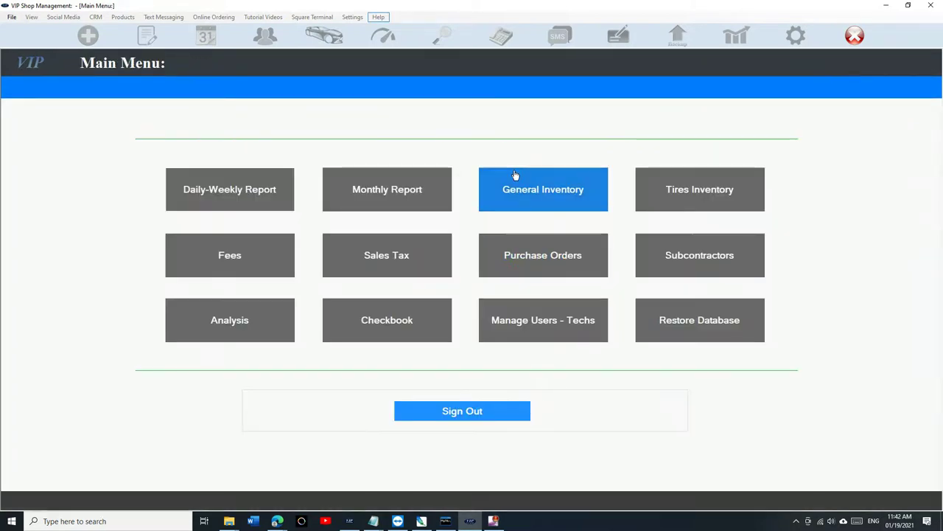
# Step: Open Headlight Bulb: H7 from General Inventory and give it barcode 1515454
pyautogui.click(583, 204)
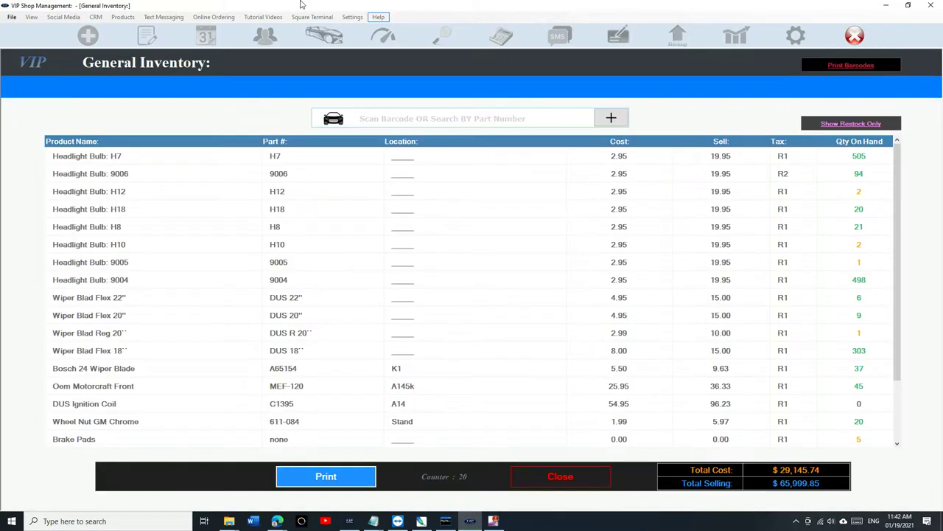
pyautogui.scroll(-2, 520, 204)
pyautogui.scroll(2, 520, 204)
pyautogui.doubleClick(241, 158)
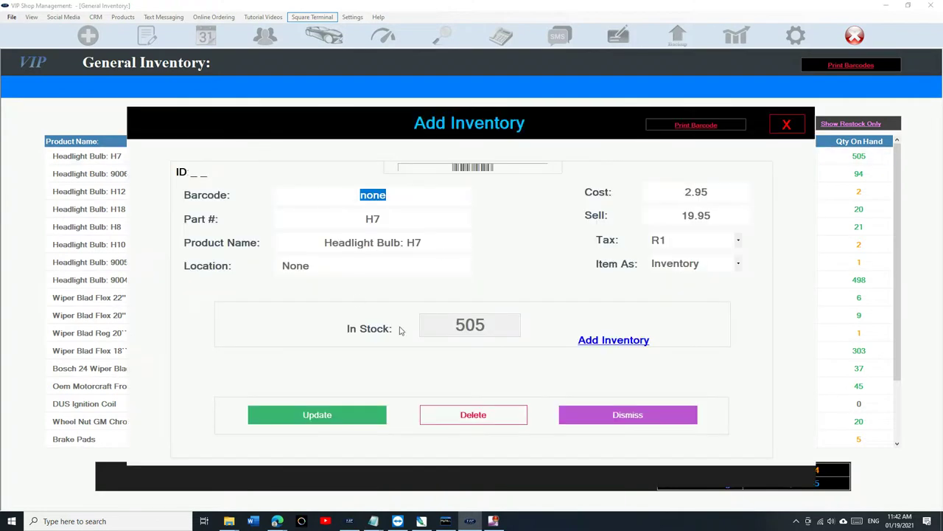
pyautogui.write('1515454')
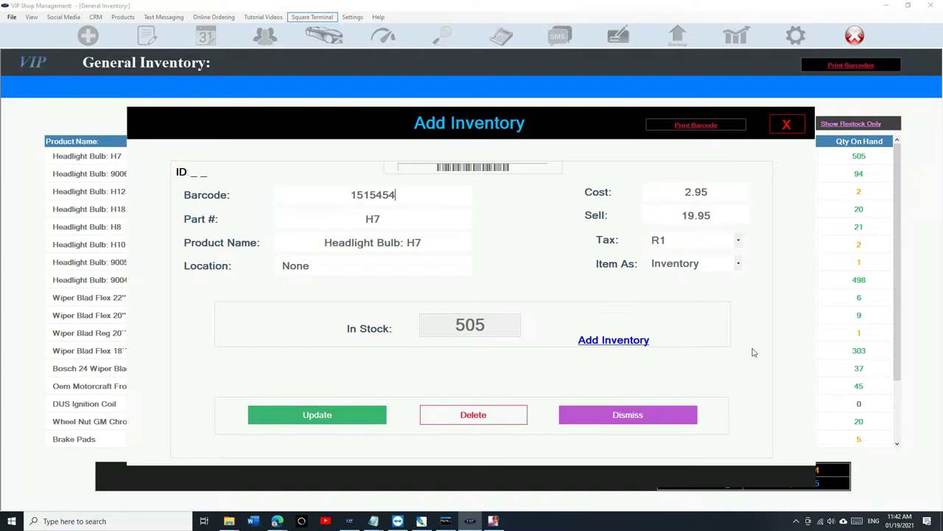
# Step: Adjust H7's stock by -5 to 500 and save the item
pyautogui.click(610, 341)
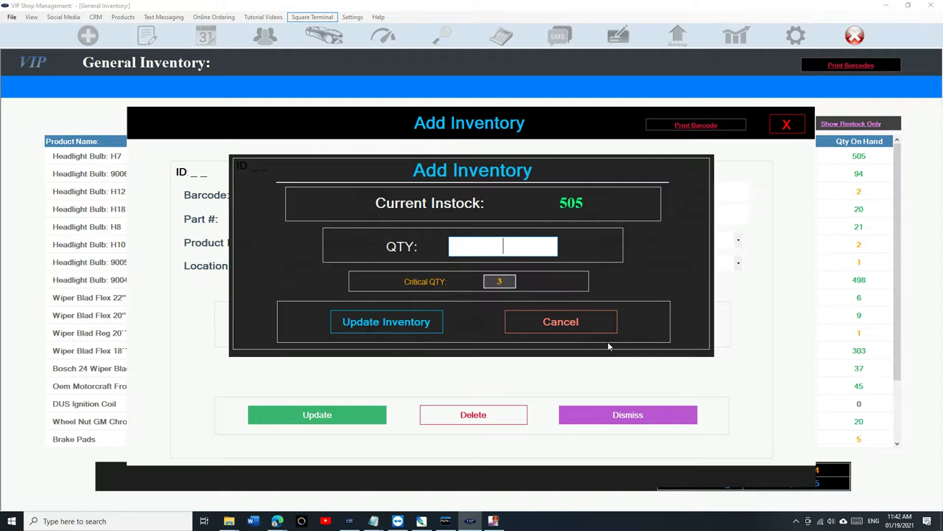
pyautogui.write('-5')
pyautogui.click(396, 329)
pyautogui.click(380, 417)
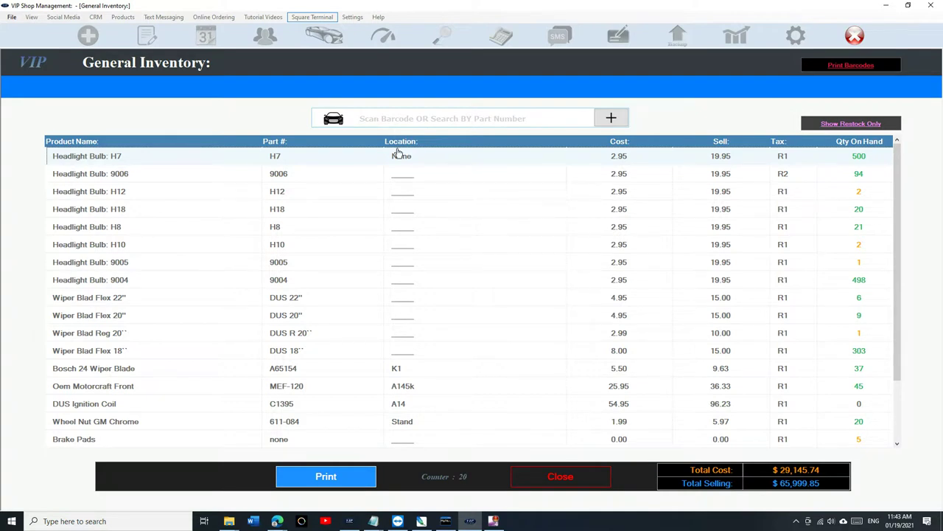
# Step: Leave General Inventory, sign out, reopen the 2006 Pontiac G6 GT estimate and show its canned jobs options
pyautogui.click(560, 477)
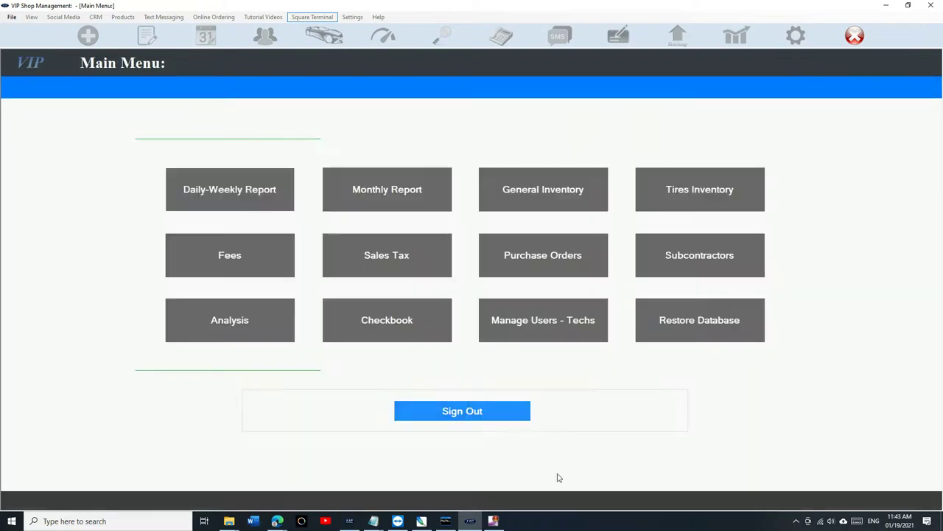
pyautogui.click(486, 418)
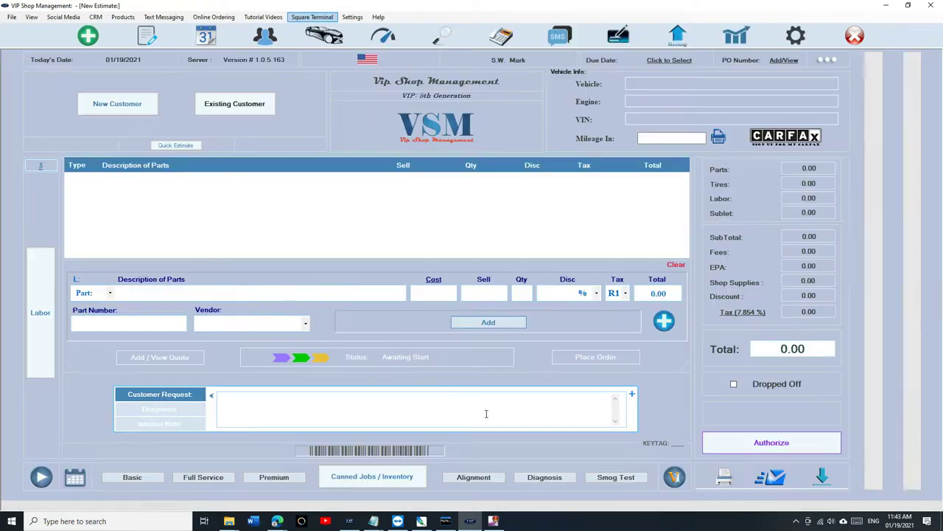
pyautogui.click(146, 38)
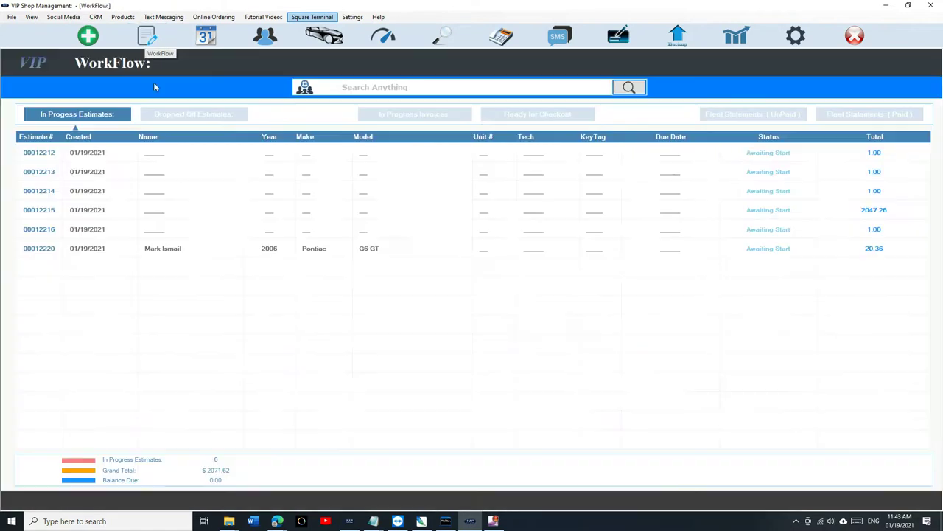
pyautogui.doubleClick(177, 256)
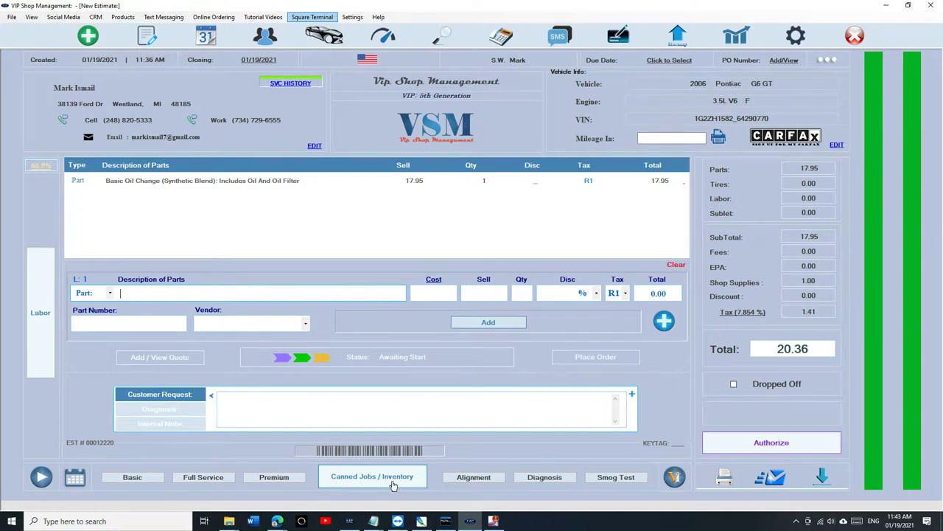
pyautogui.click(393, 483)
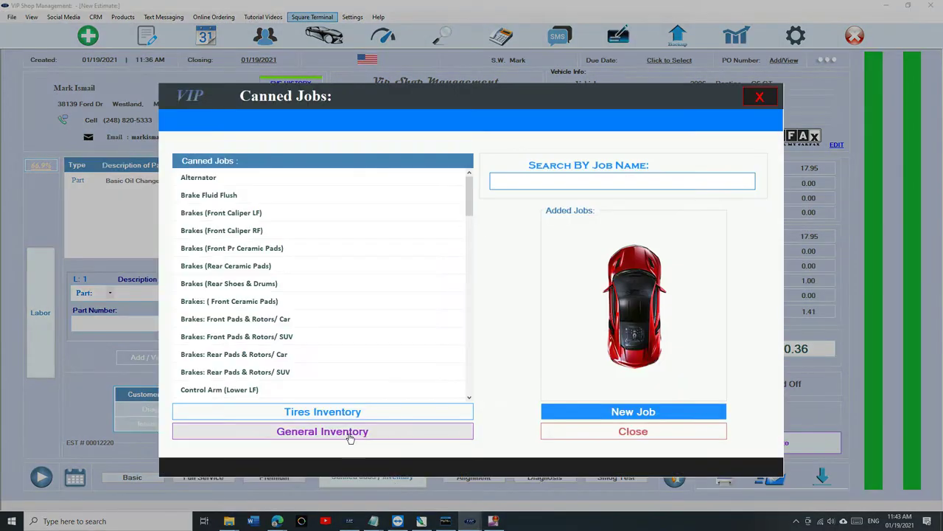
# Step: Add one Brake Pads - Rear (part 04965802) from General Inventory to the estimate at 45.95
pyautogui.click(350, 435)
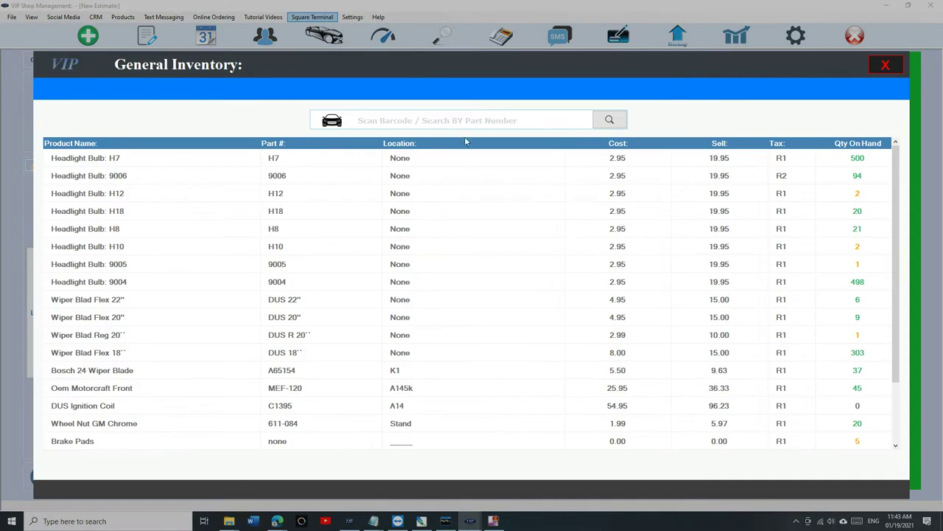
pyautogui.click(453, 117)
pyautogui.write('04965802')
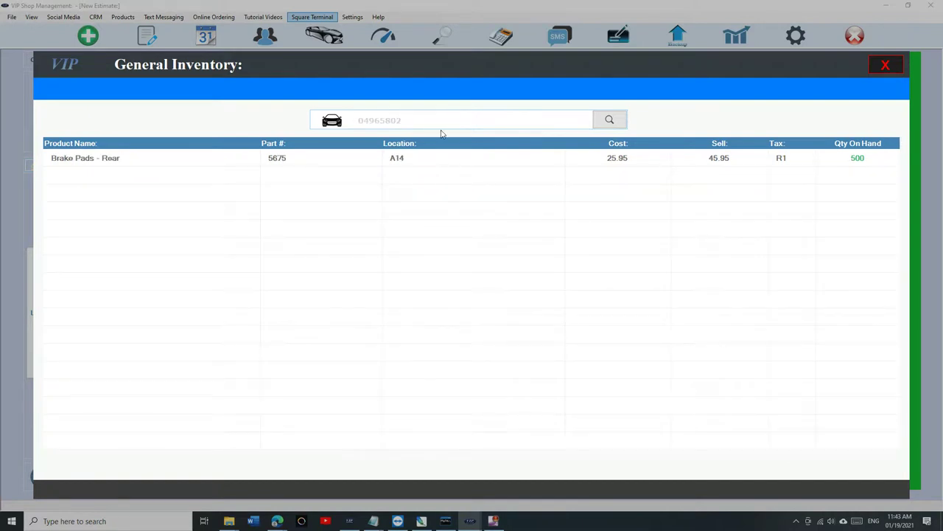
pyautogui.click(424, 159)
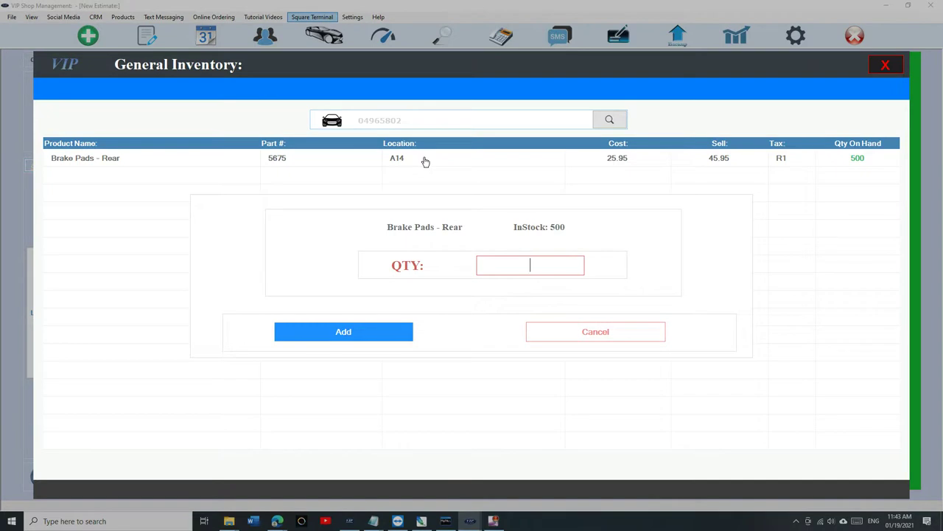
pyautogui.write('1')
pyautogui.click(368, 334)
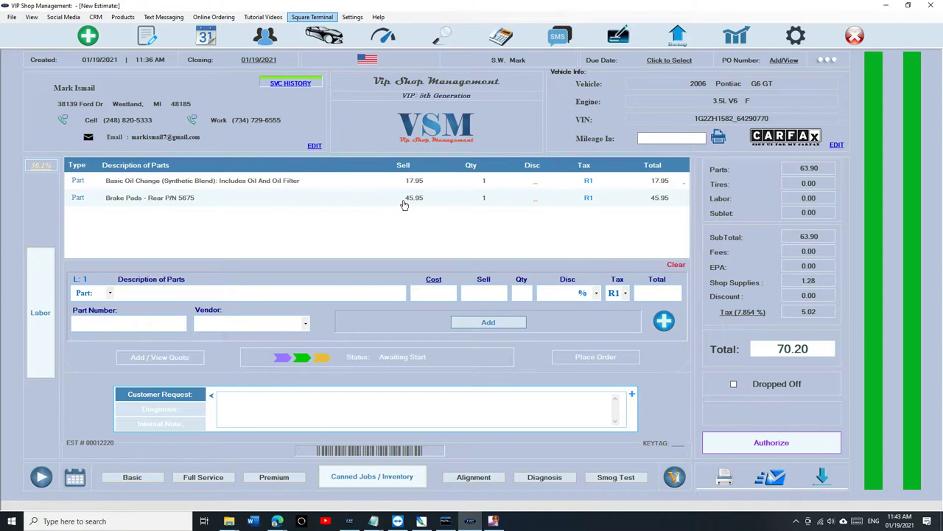
# Step: Check the stock of part 04965802 in General Inventory and return to the estimate
pyautogui.click(372, 476)
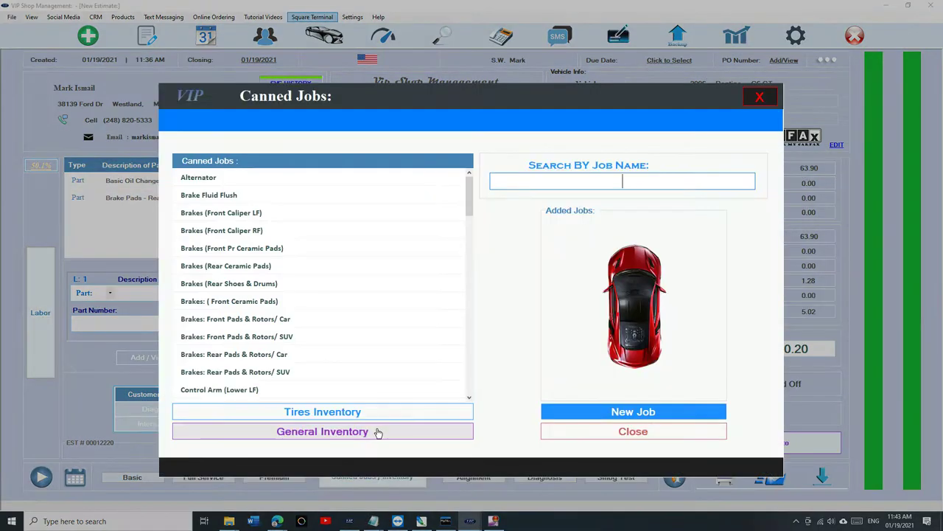
pyautogui.click(375, 432)
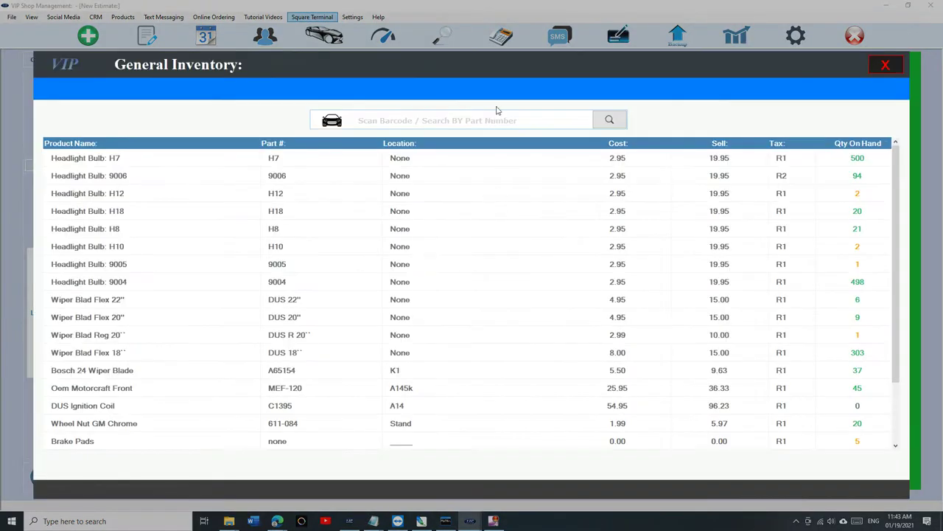
pyautogui.write('04965802')
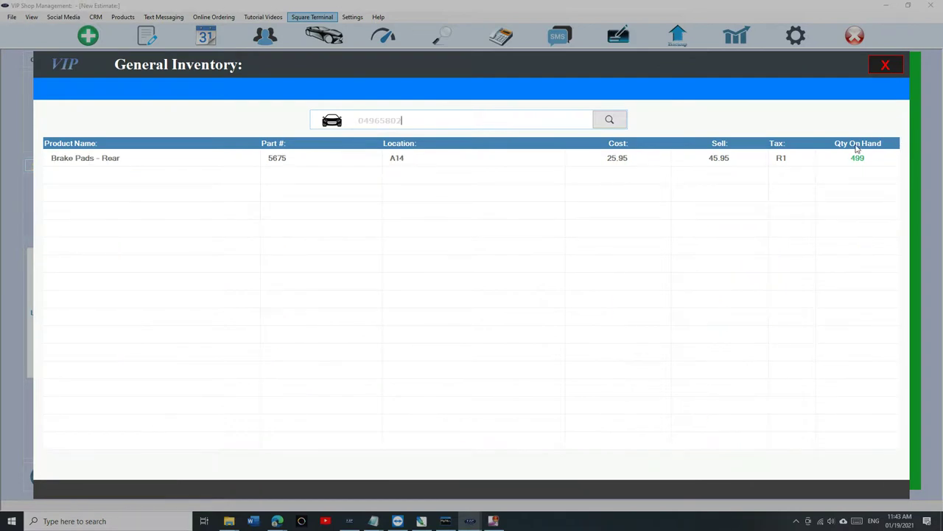
pyautogui.click(887, 65)
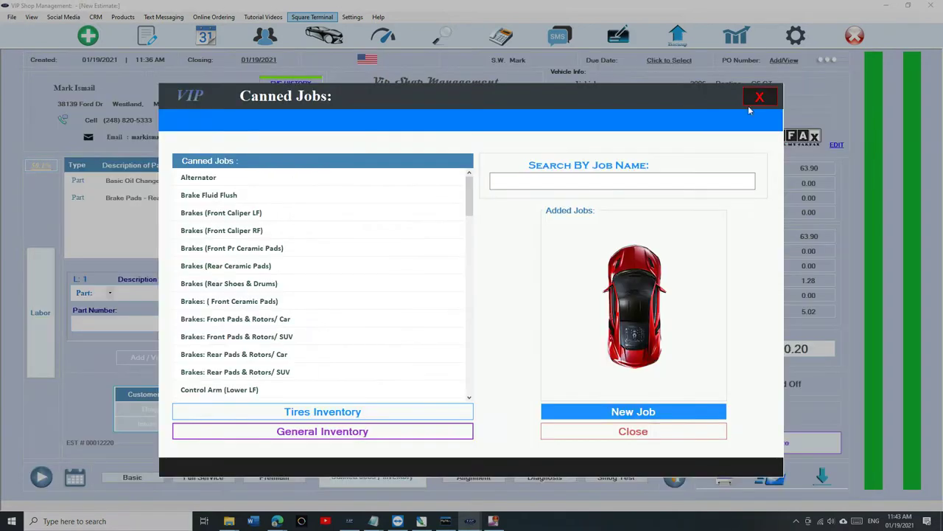
# Step: Change the Brake Pads - Rear line quantity to 10, making it 459.50
pyautogui.click(435, 203)
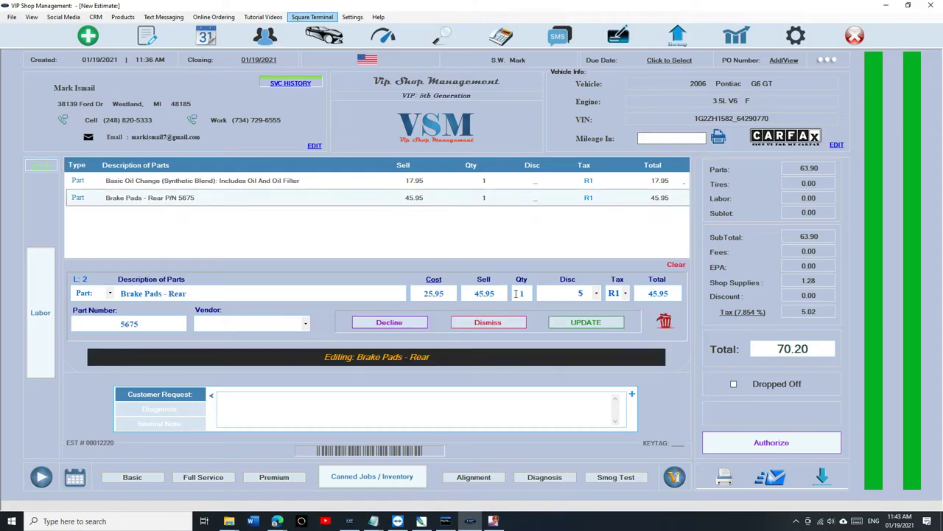
pyautogui.doubleClick(519, 294)
pyautogui.write('10')
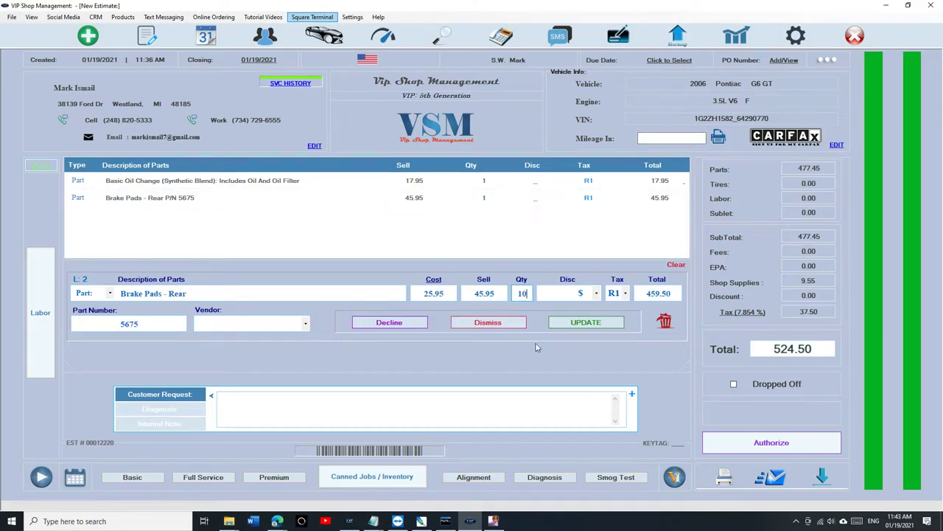
pyautogui.click(584, 323)
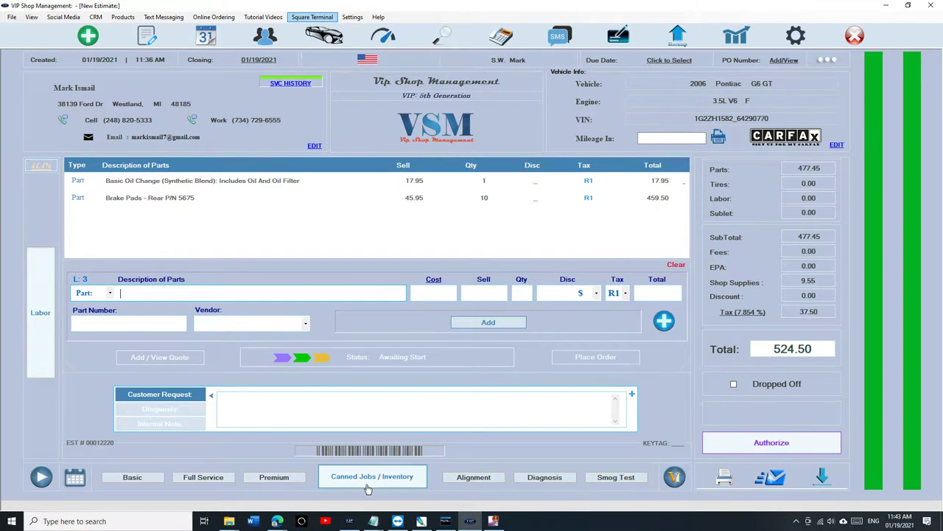
# Step: Check the stock of part 04965802 in General Inventory, then close the inventory dialogs
pyautogui.click(368, 483)
pyautogui.click(372, 431)
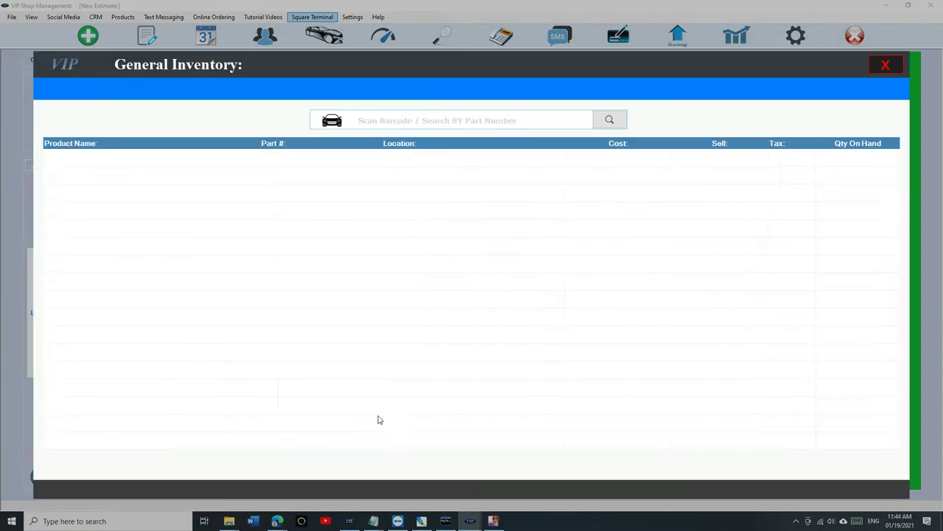
pyautogui.click(472, 122)
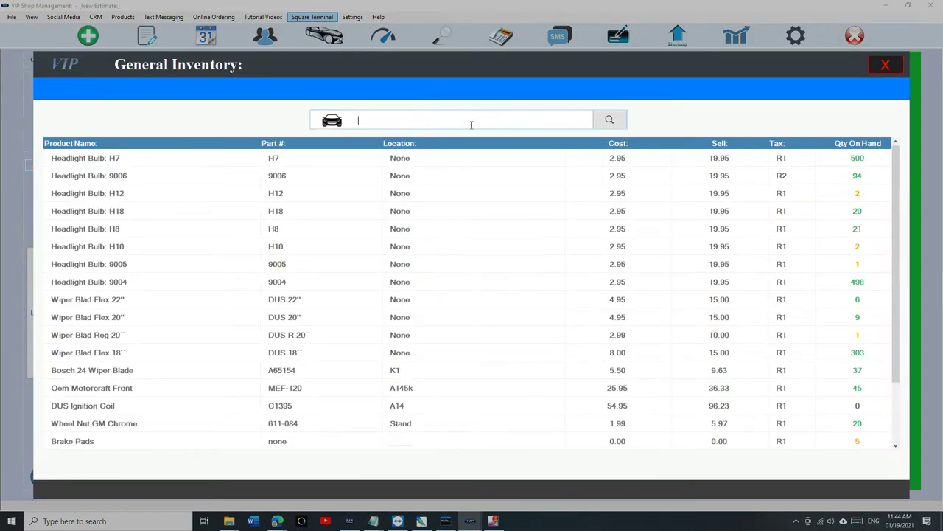
pyautogui.write('04965802')
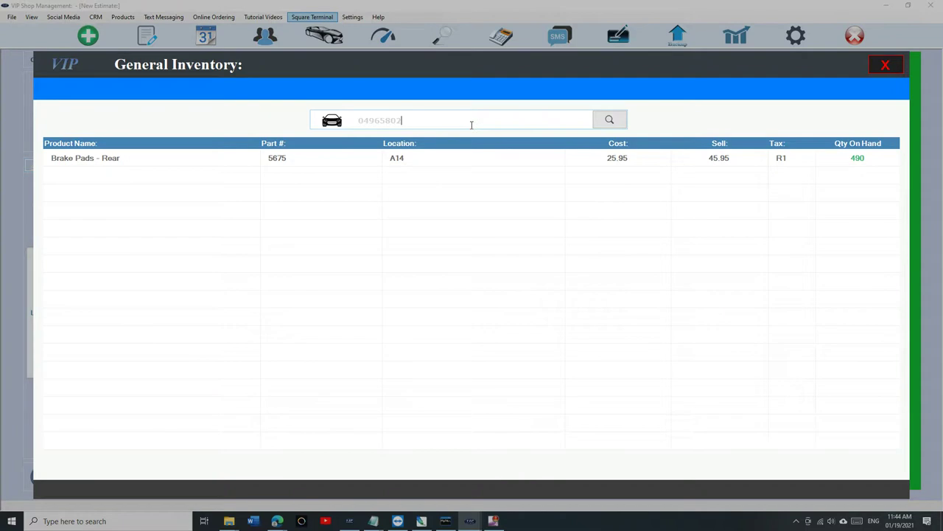
pyautogui.click(885, 64)
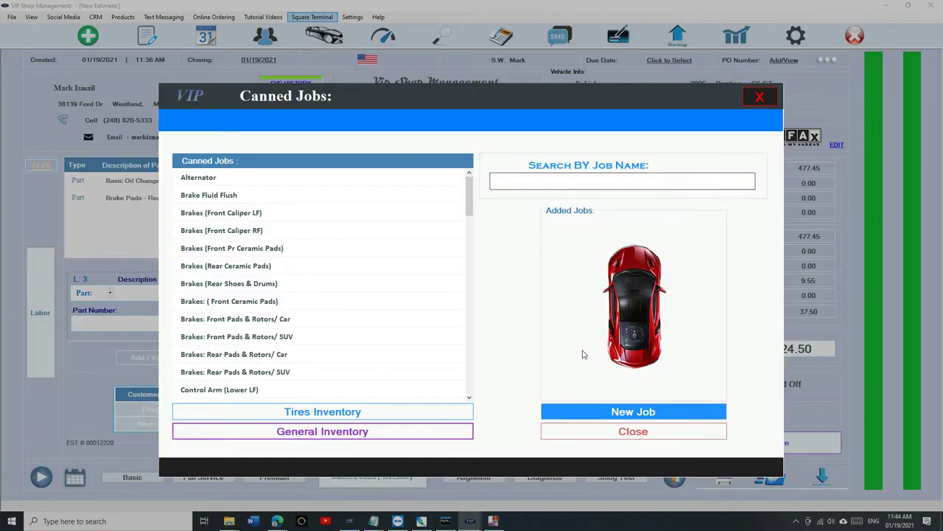
pyautogui.click(605, 432)
# Step: Delete the Brake Pads - Rear line, bringing the estimate total back to 20.36
pyautogui.click(280, 196)
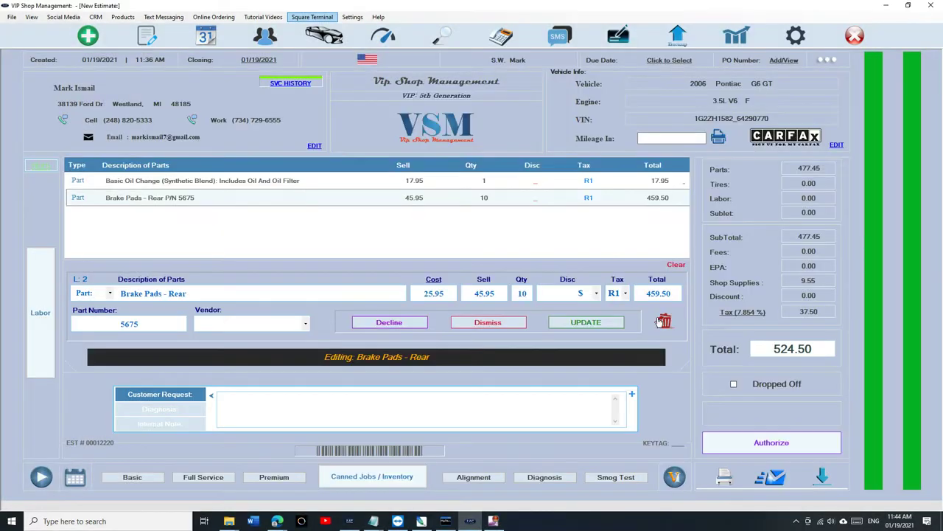
pyautogui.click(663, 322)
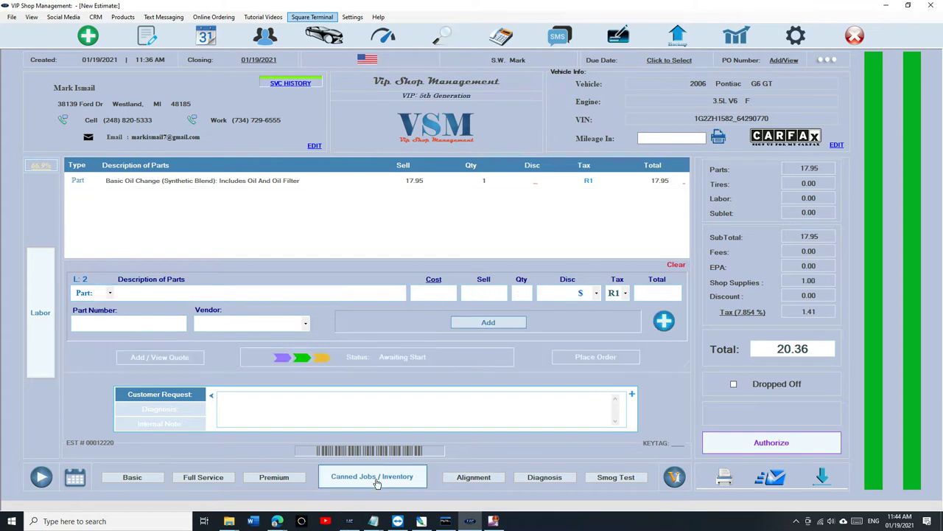
pyautogui.click(377, 478)
# Step: Confirm part 04965802 stock is back at 500 in General Inventory and return to the canned jobs list
pyautogui.click(371, 433)
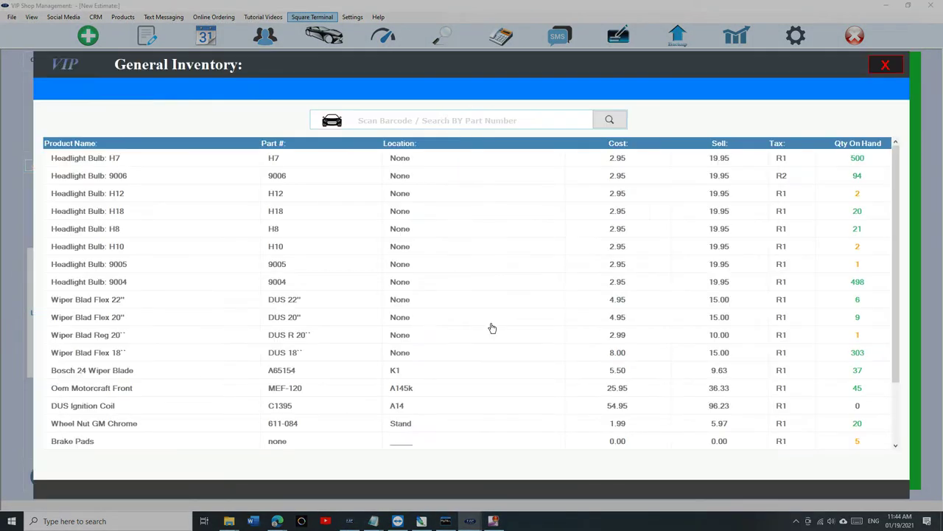
pyautogui.click(536, 120)
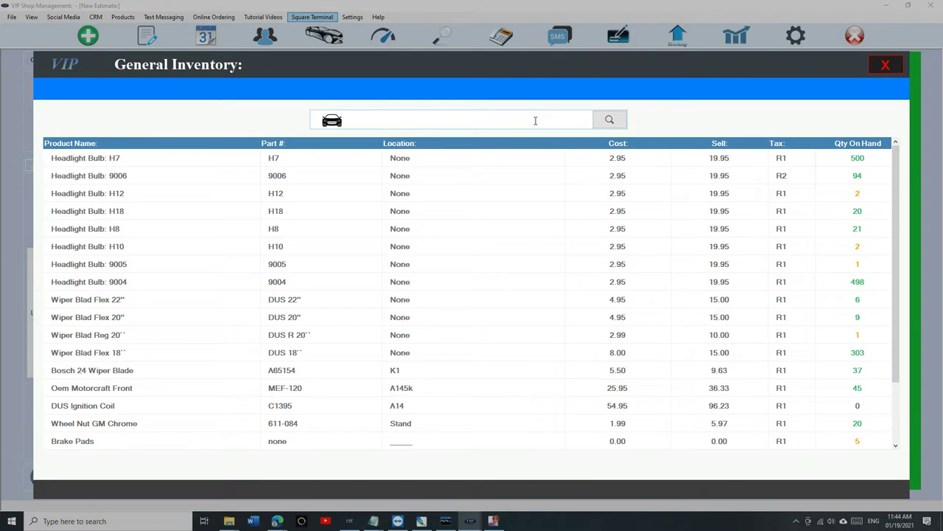
pyautogui.write('04965802')
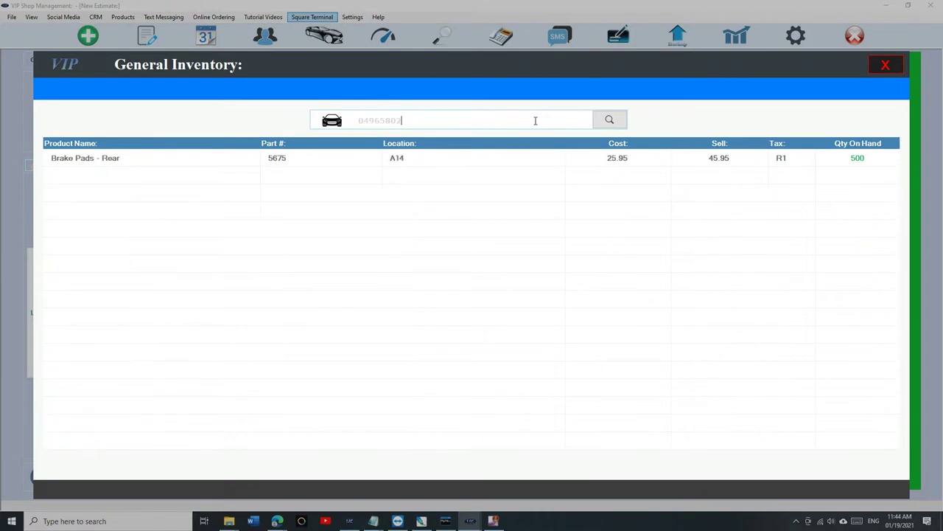
pyautogui.click(894, 66)
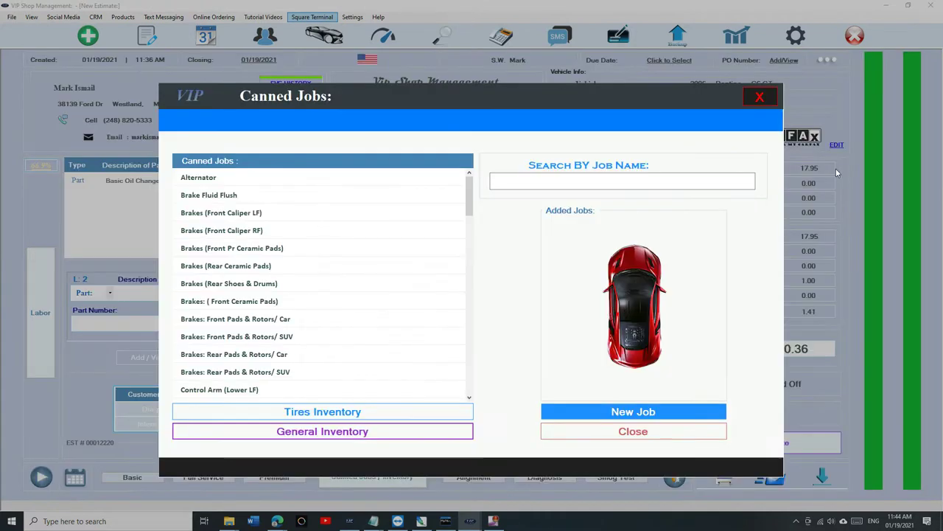
pyautogui.click(760, 96)
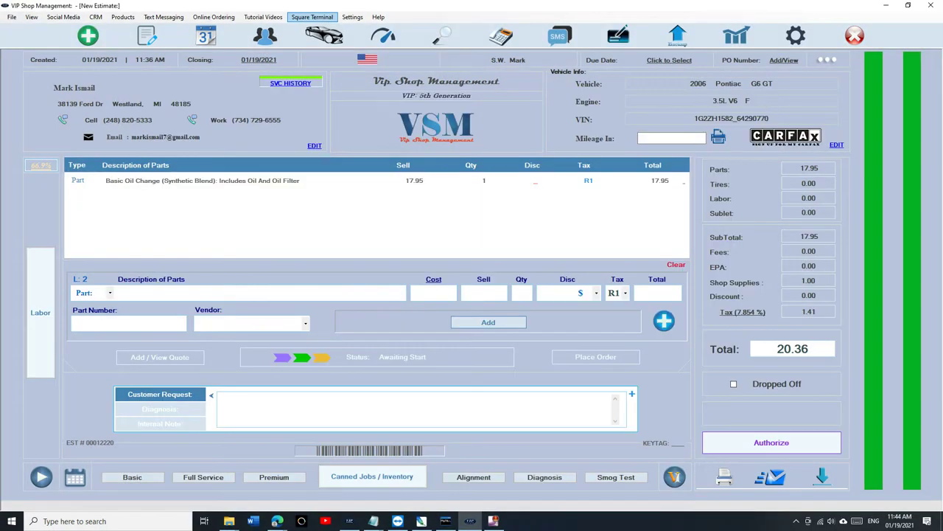
pyautogui.click(393, 477)
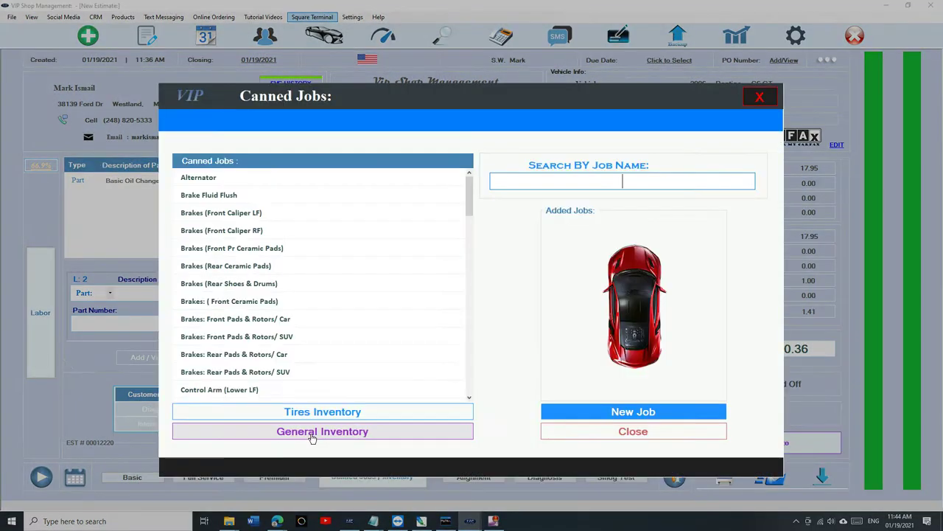
# Step: Search General Inventory for 'brake' and pick Brake Pads - Rear with quantity 5
pyautogui.click(312, 433)
pyautogui.click(436, 119)
pyautogui.write('brake')
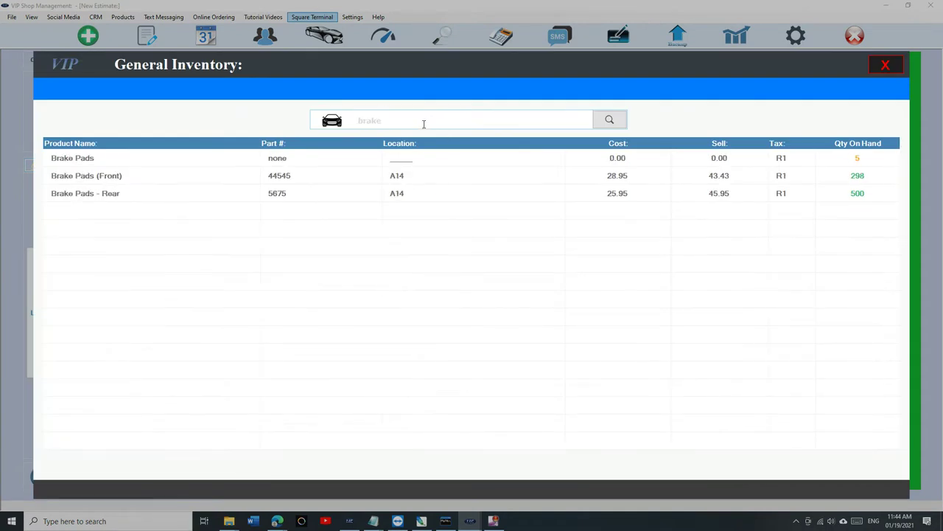
pyautogui.doubleClick(402, 195)
pyautogui.write('5')
# Step: Add the 5 brake pads to the estimate (229.75), then delete that line again
pyautogui.click(361, 335)
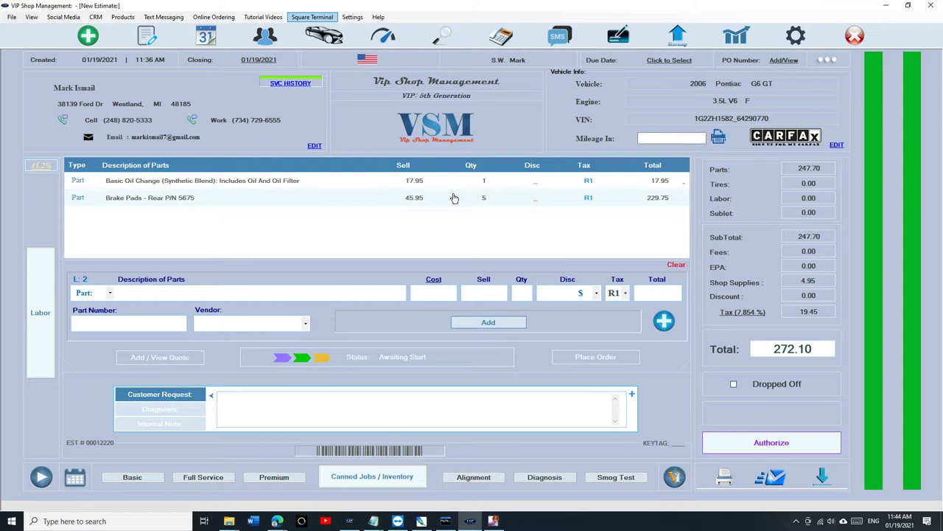
pyautogui.click(455, 197)
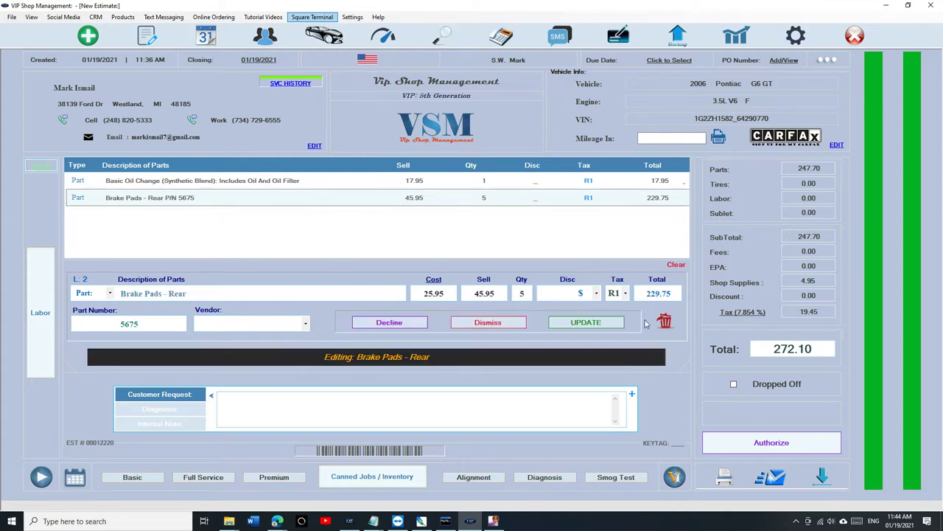
pyautogui.click(665, 326)
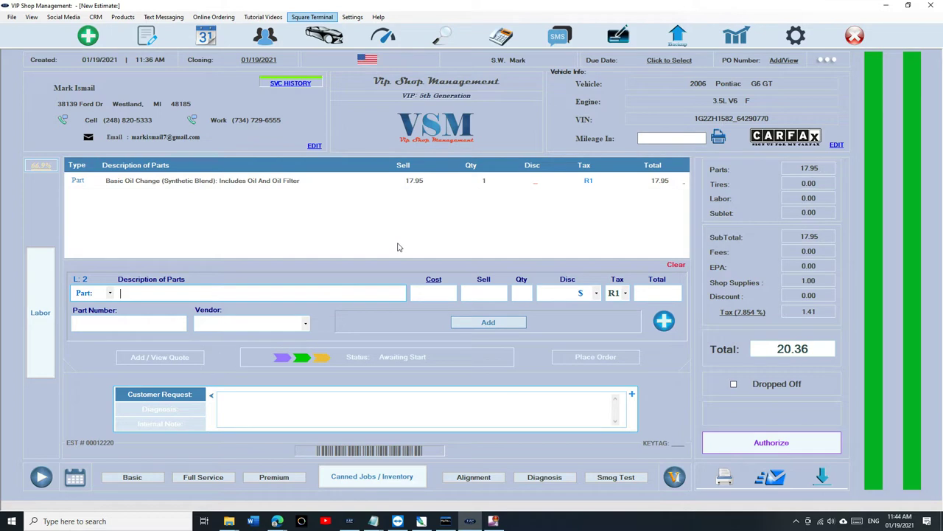
# Step: Add a Brake Pads - Rear line at 45.95 by entering its part number directly
pyautogui.click(373, 477)
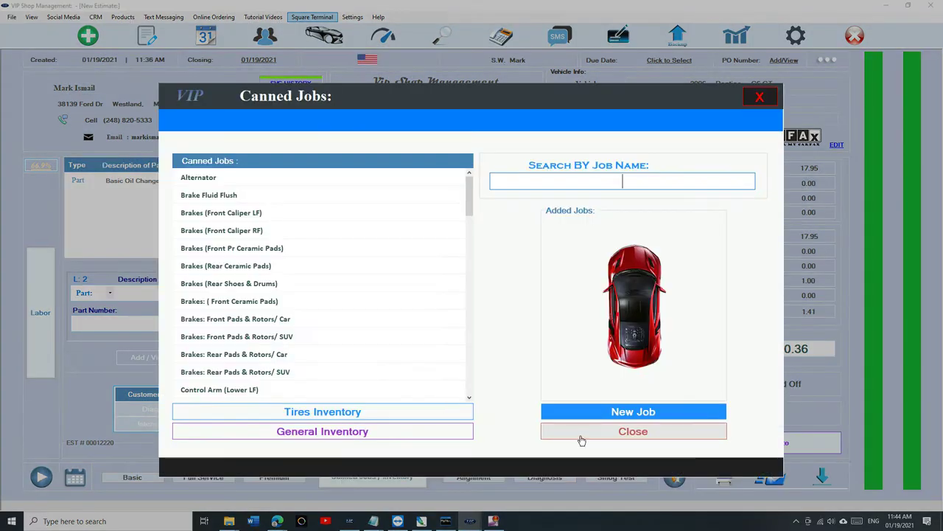
pyautogui.click(630, 433)
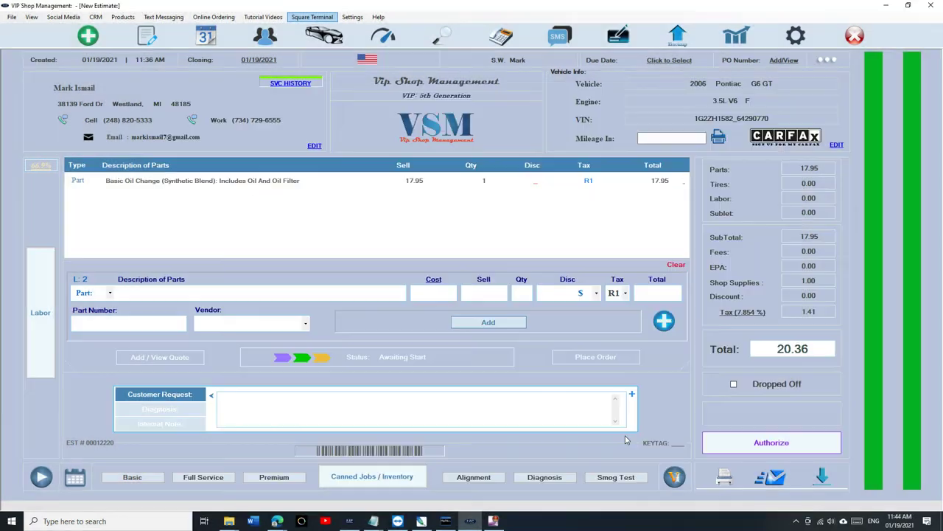
pyautogui.click(99, 321)
pyautogui.press('Return')
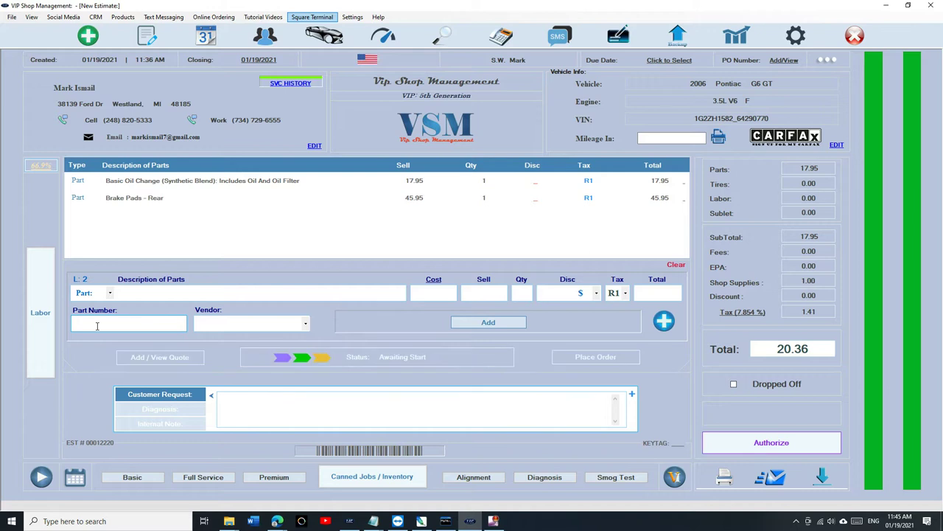
pyautogui.click(372, 476)
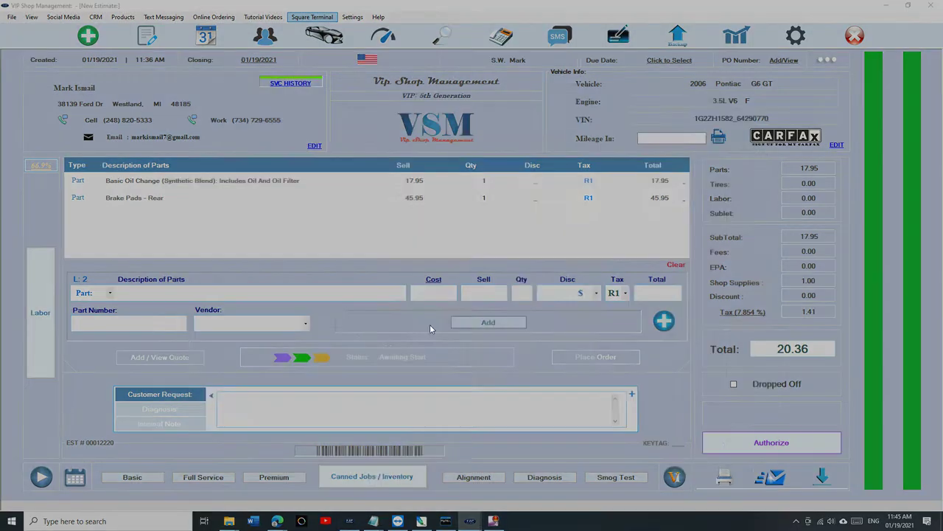
pyautogui.click(333, 431)
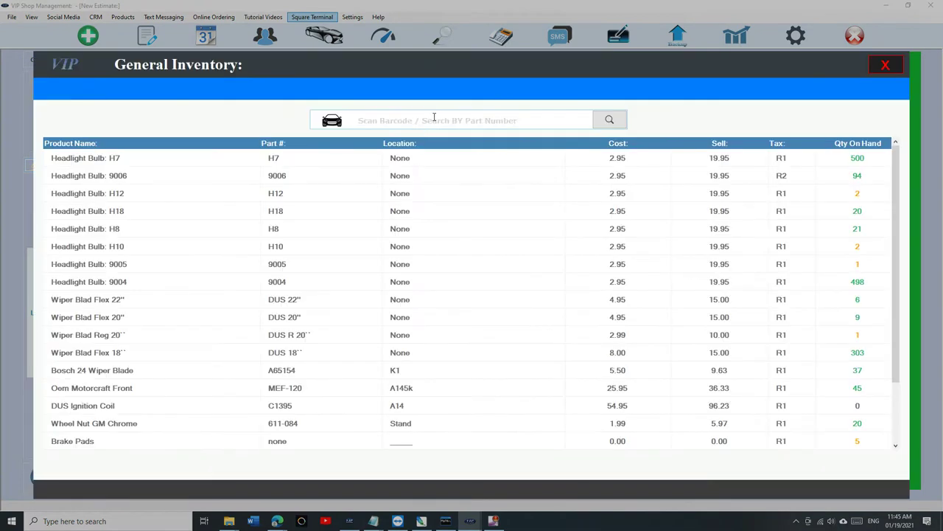
pyautogui.write('04965803')
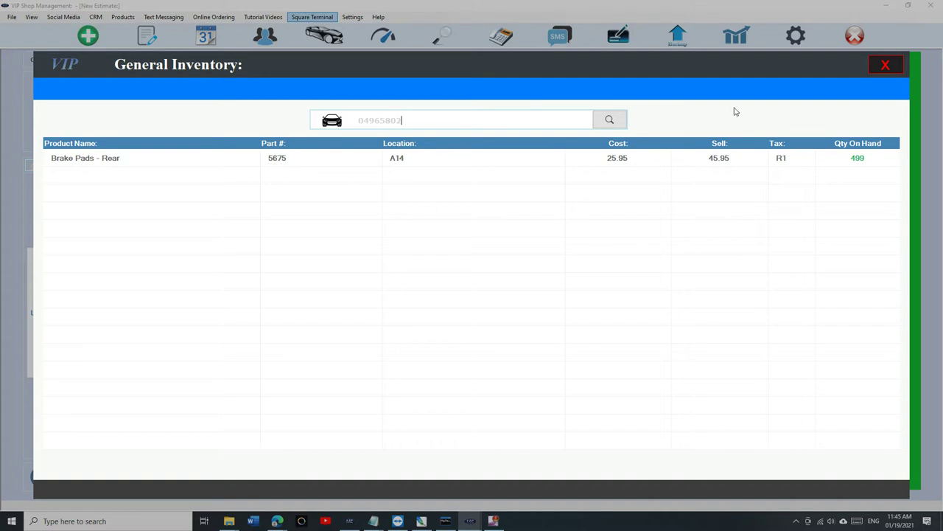
pyautogui.click(886, 65)
# Step: Close the canned jobs list and add part 5675 to the estimate by number
pyautogui.click(760, 96)
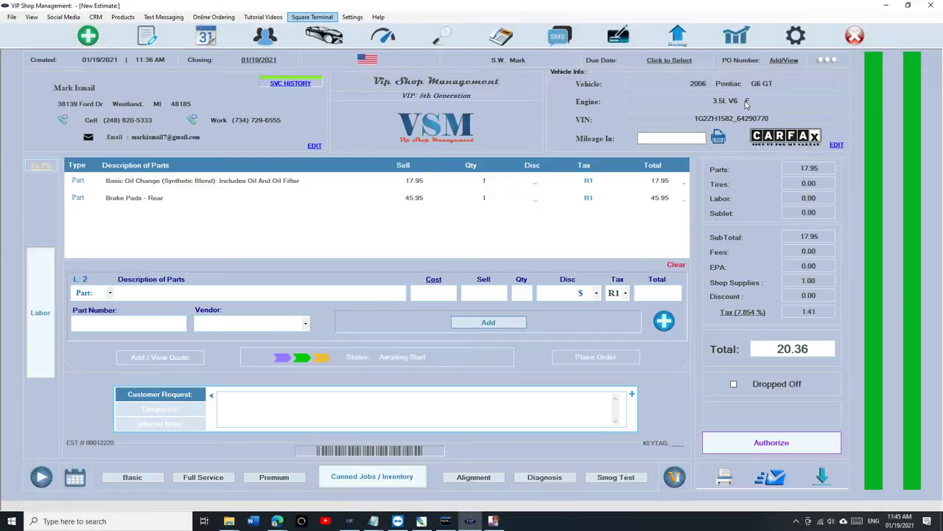
pyautogui.write('56')
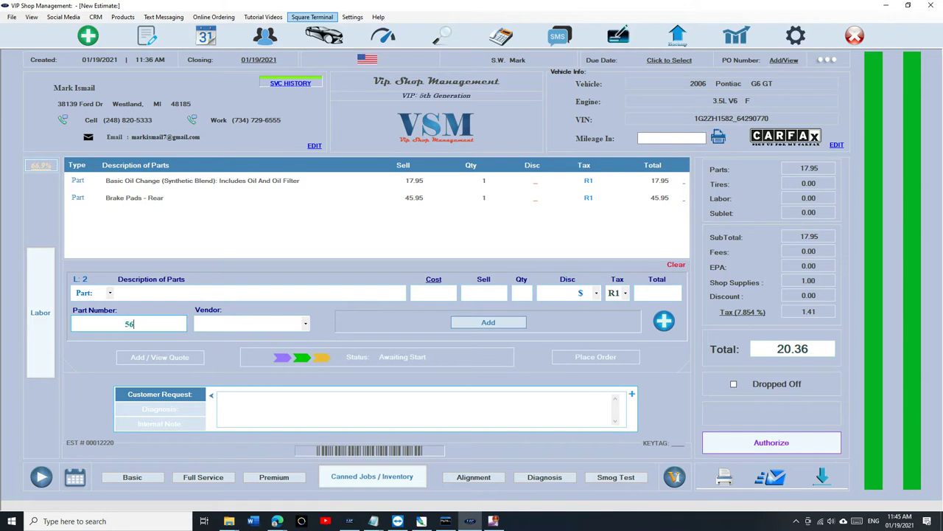
pyautogui.write('75')
pyautogui.press('Return')
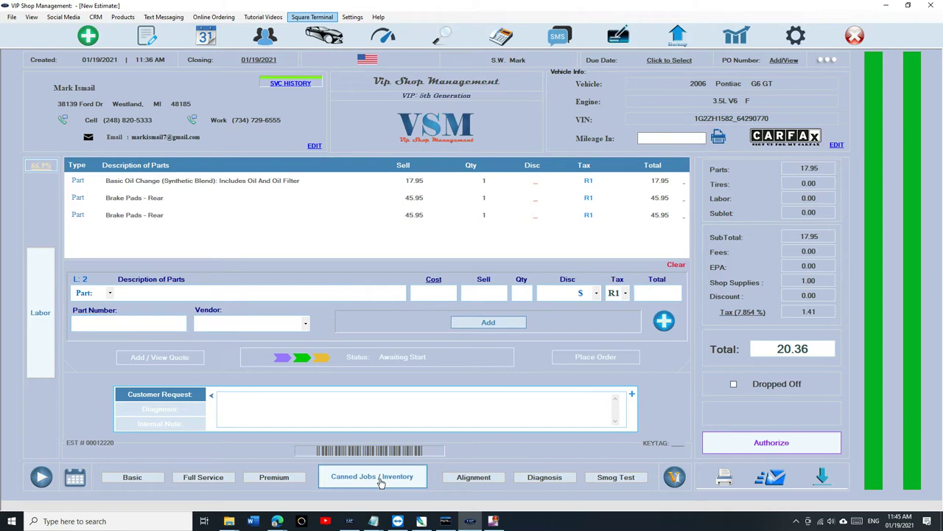
# Step: Check General Inventory, then add a third Brake Pads - Rear line at 45.95
pyautogui.click(380, 477)
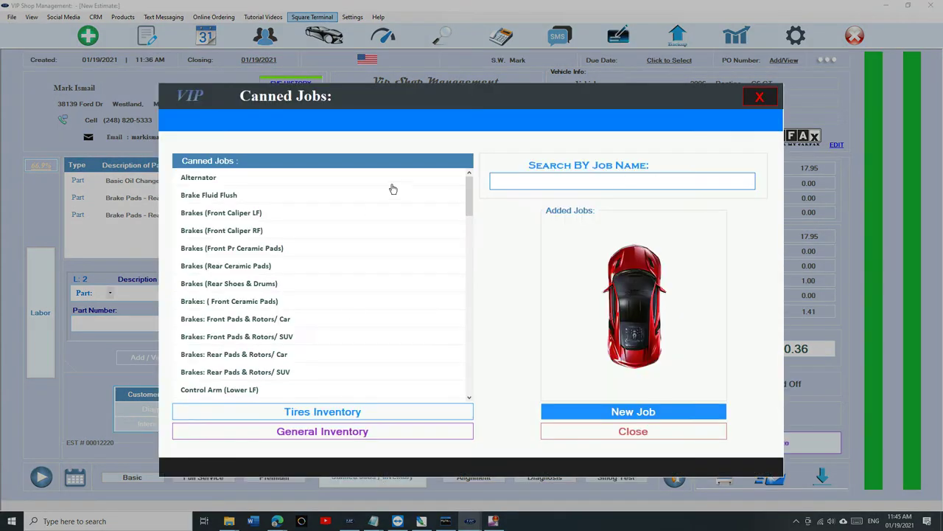
pyautogui.click(355, 434)
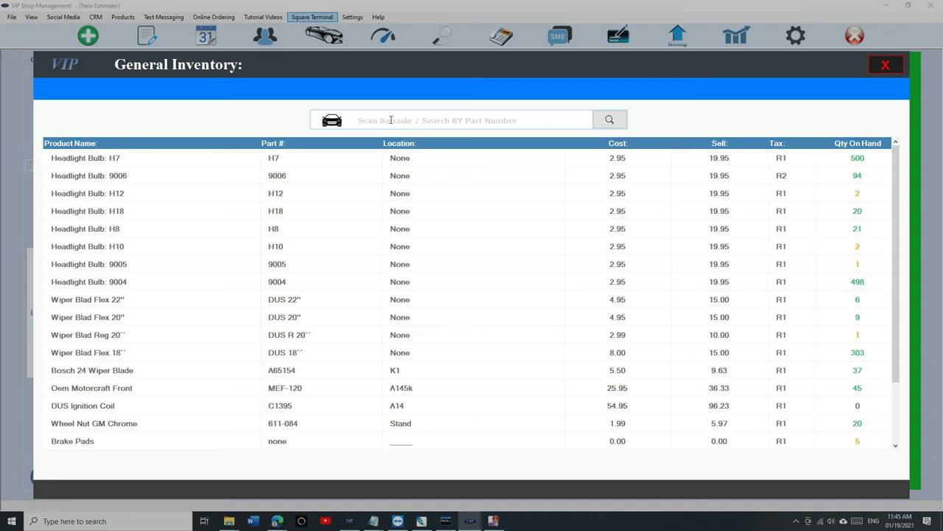
pyautogui.click(889, 68)
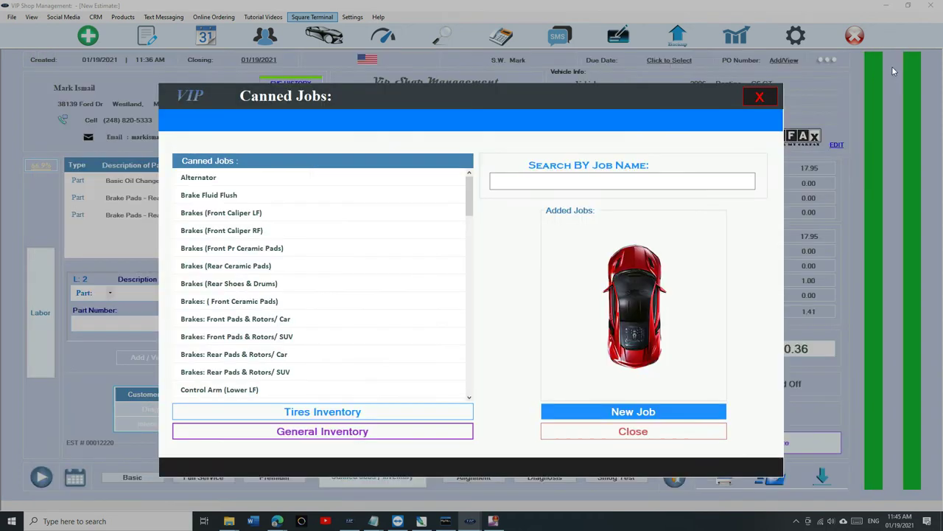
pyautogui.click(693, 431)
pyautogui.click(127, 324)
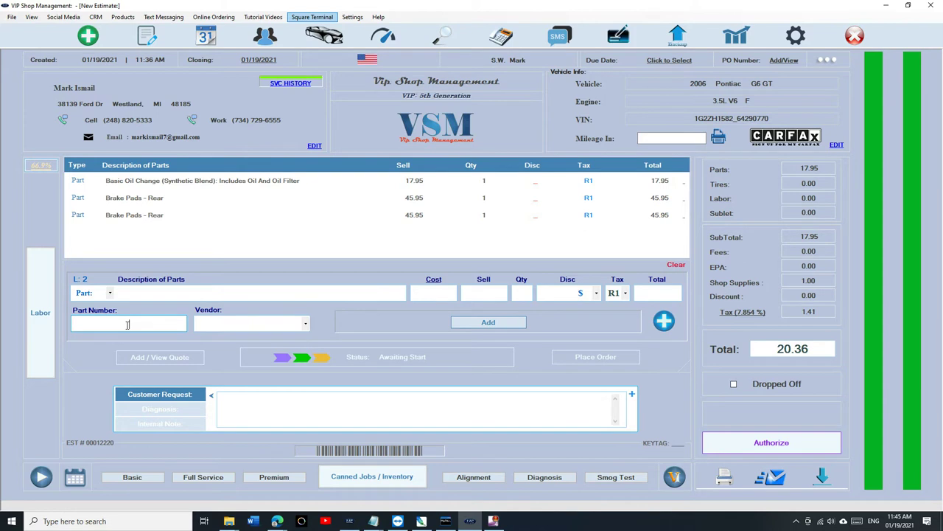
pyautogui.press('Return')
# Step: Clear all parts from the estimate (total 1.00) and enter the reports Main Menu with the passcode
pyautogui.click(258, 292)
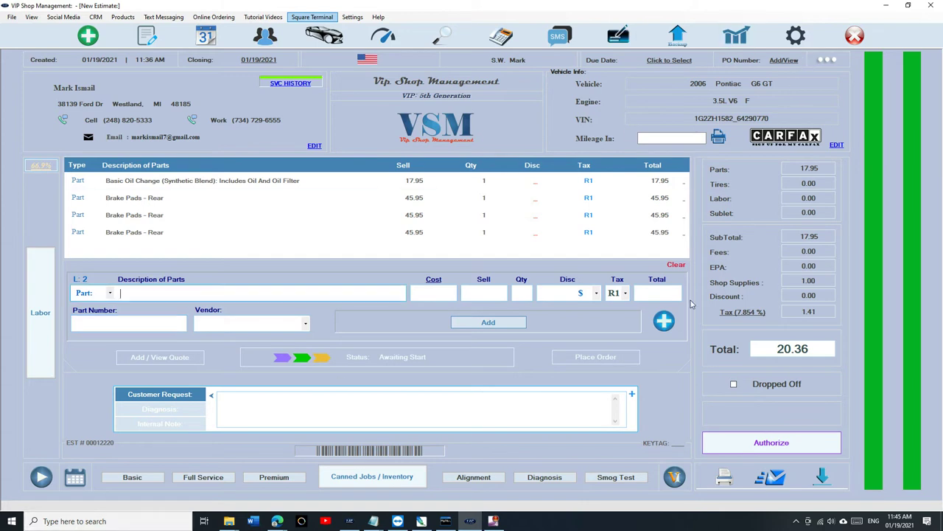
pyautogui.click(677, 265)
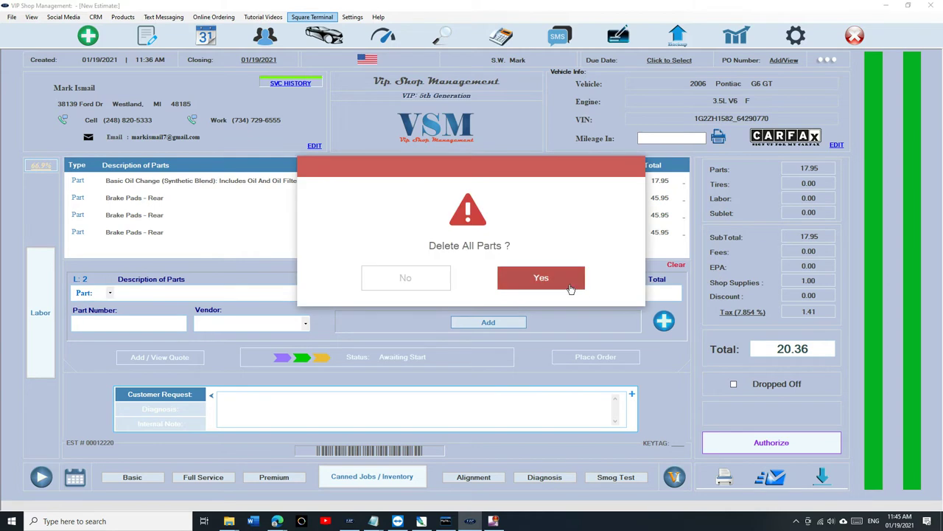
pyautogui.click(541, 278)
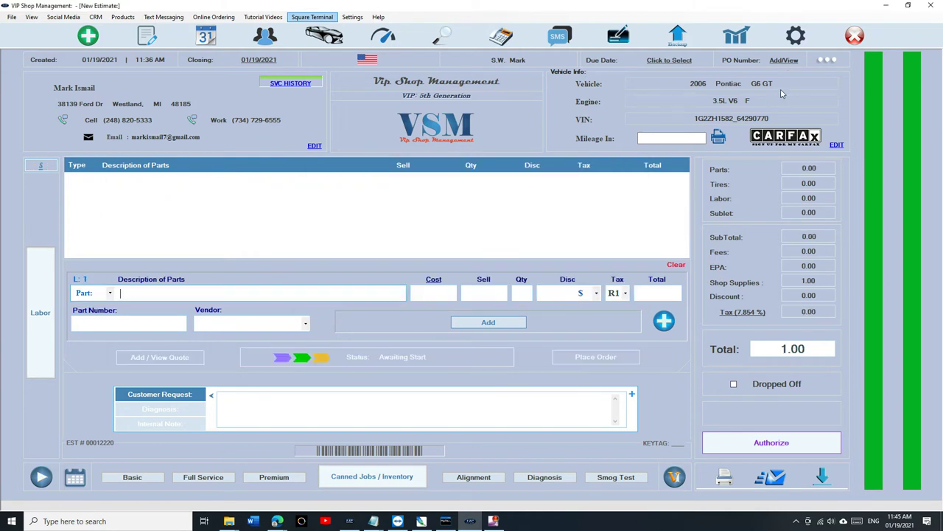
pyautogui.click(746, 42)
pyautogui.write('****')
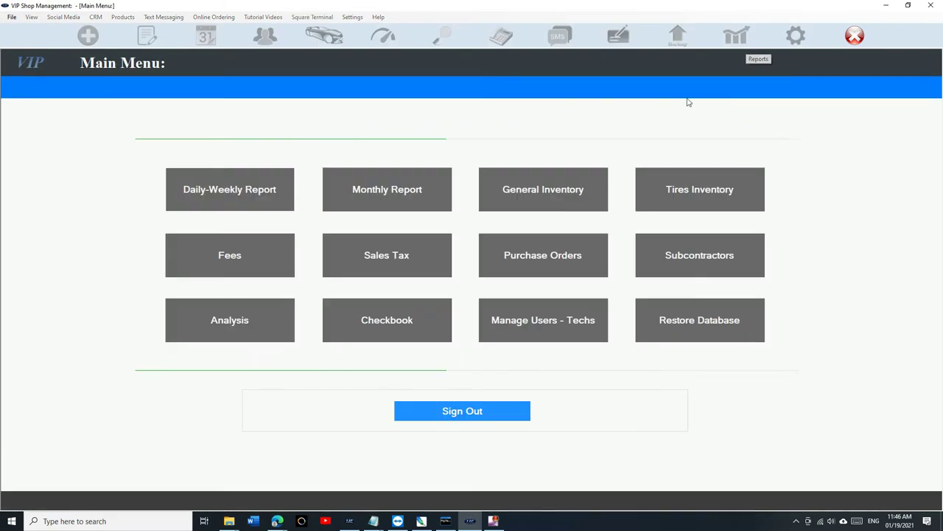
# Step: Browse Tires Inventory and its Add form (condition NEW), cancel, then sign out to a blank estimate
pyautogui.click(691, 196)
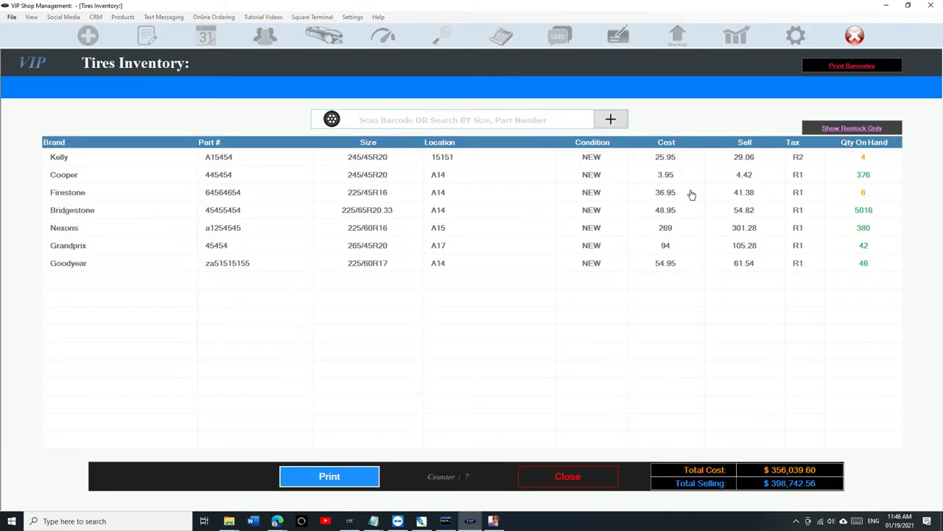
pyautogui.click(610, 119)
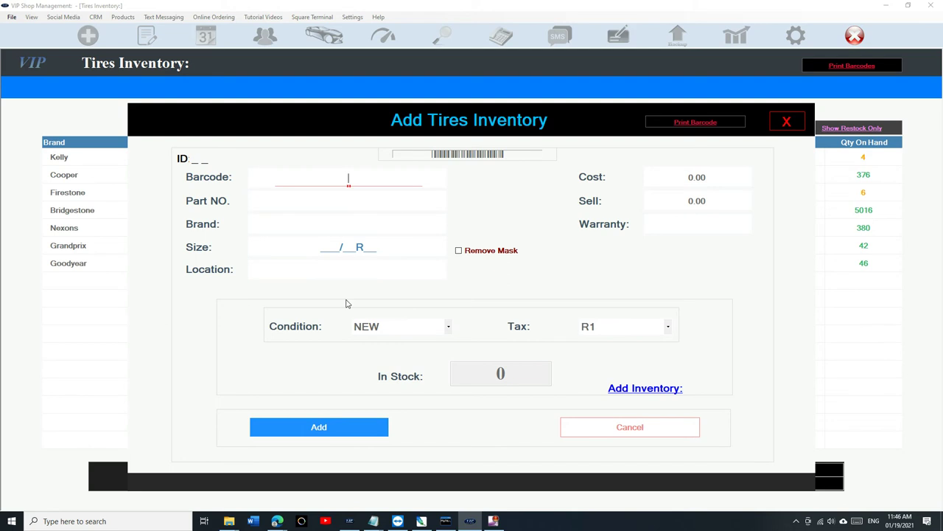
pyautogui.click(391, 329)
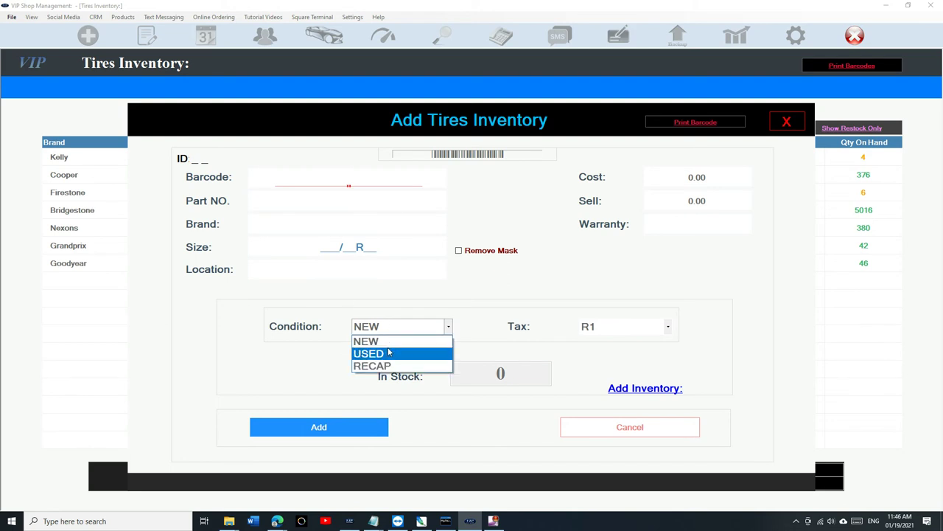
pyautogui.click(339, 286)
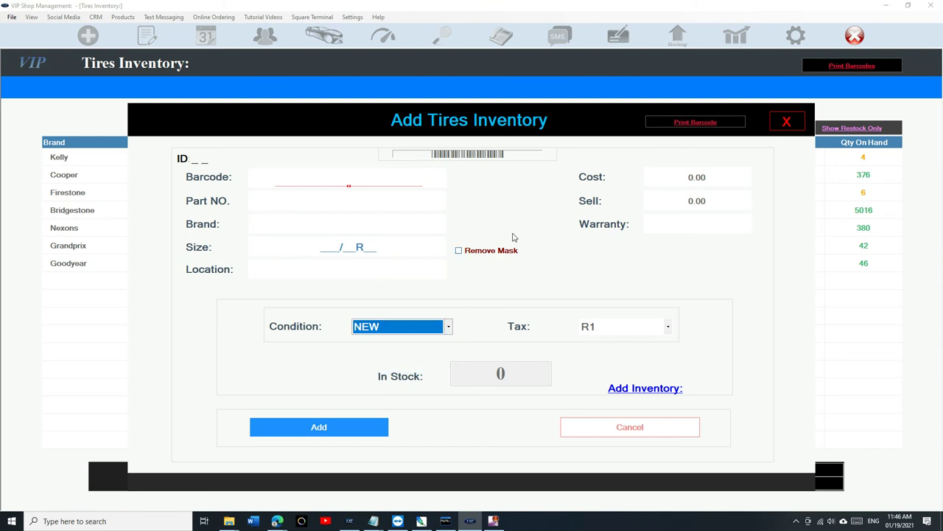
pyautogui.click(625, 429)
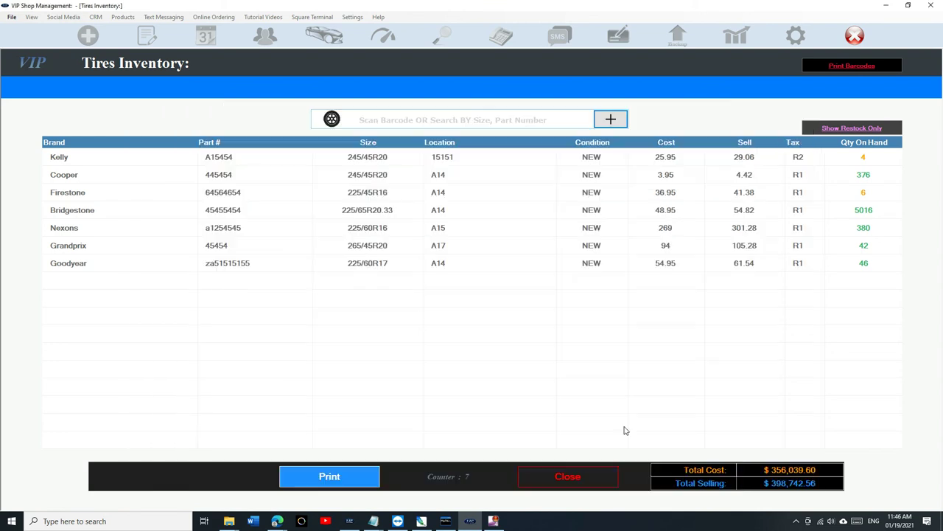
pyautogui.click(558, 475)
pyautogui.click(466, 414)
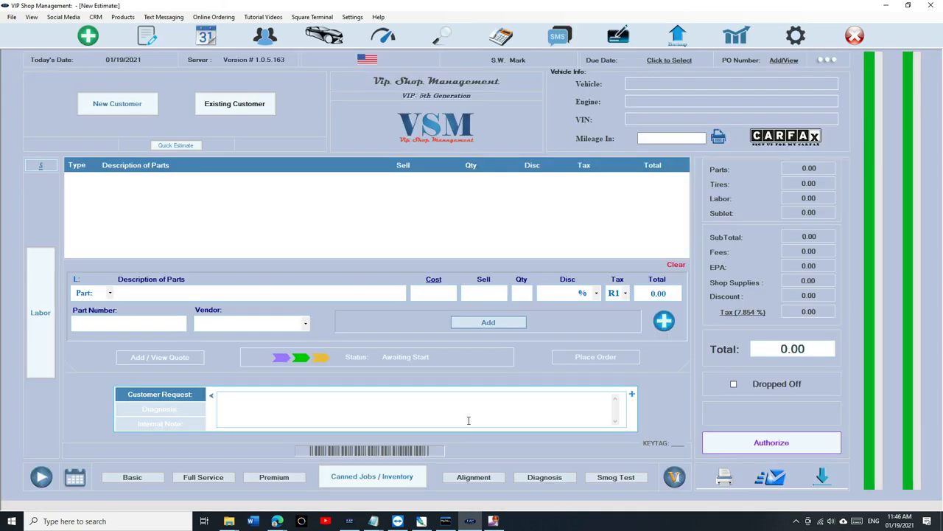